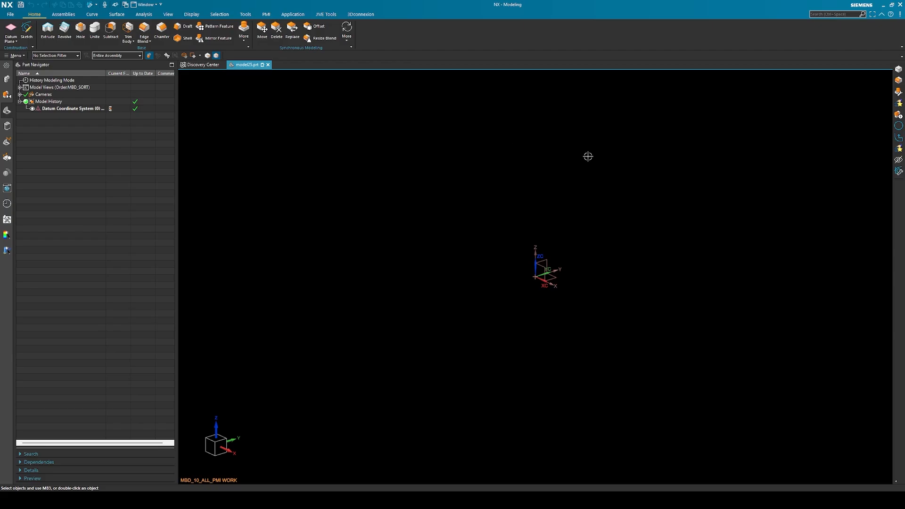
Create a new sketch on the Right principal plane, using the work part origin.
click(26, 30)
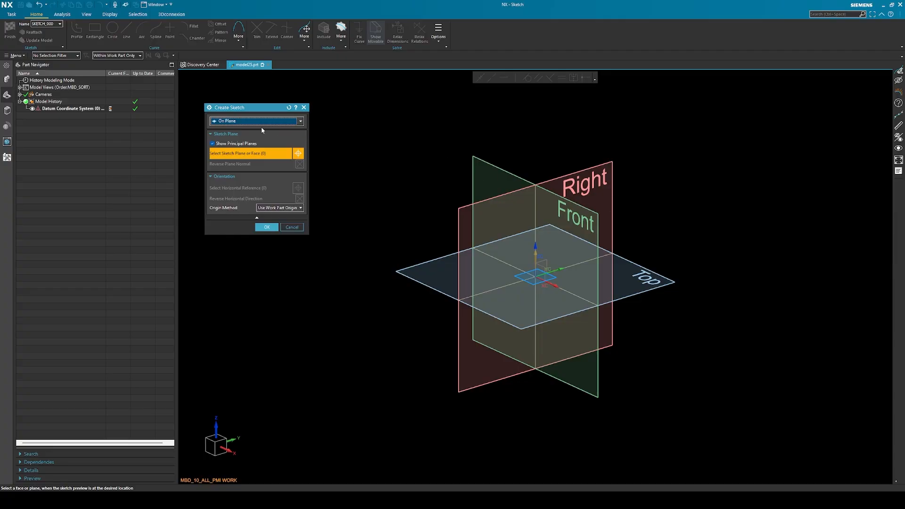
click(602, 163)
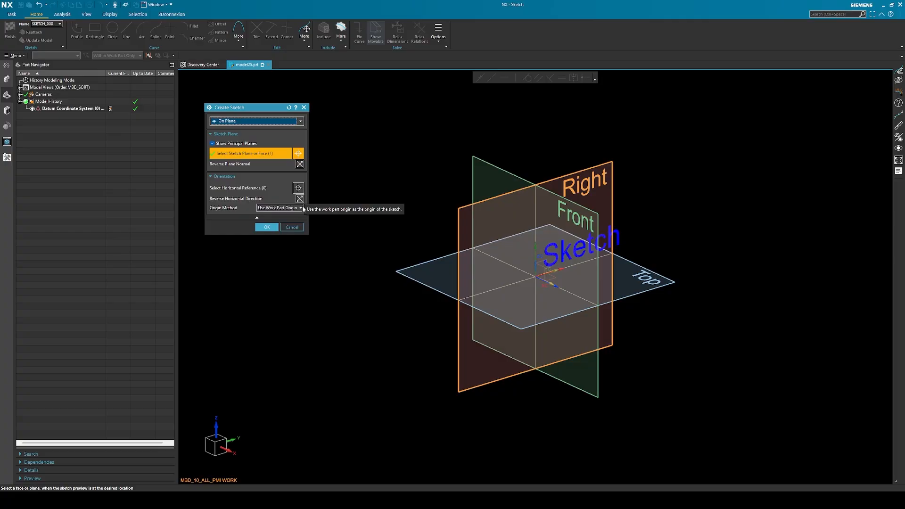
click(267, 227)
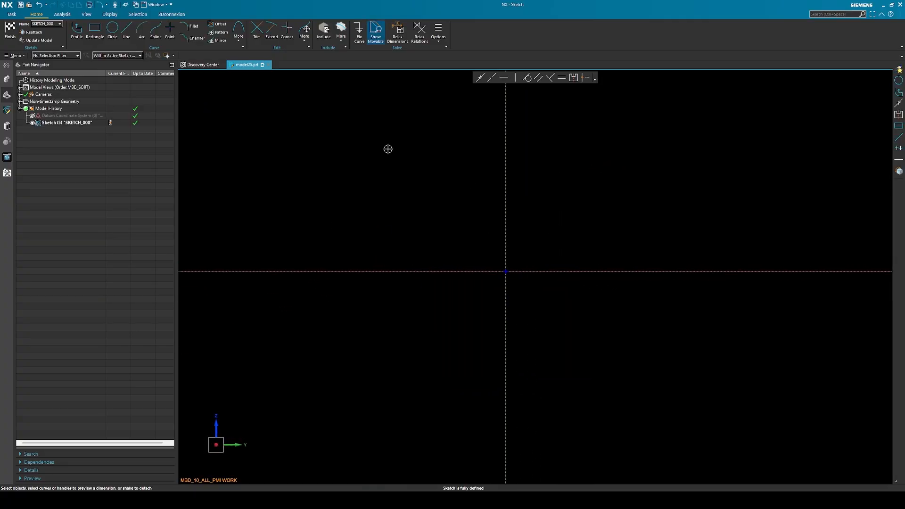
Sketch a profile with a vertical line about 1.2 long up from the origin and a horizontal line from its upper end.
click(505, 271)
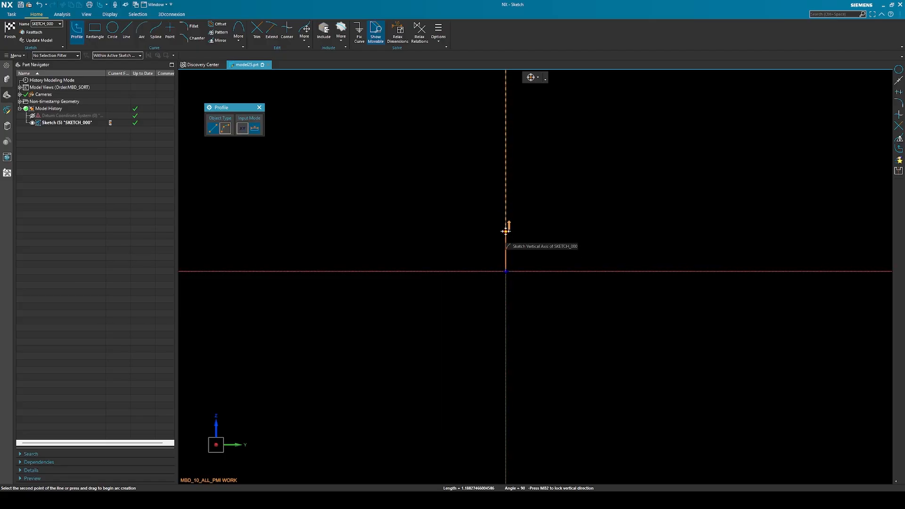
click(506, 231)
click(568, 230)
key(Escape)
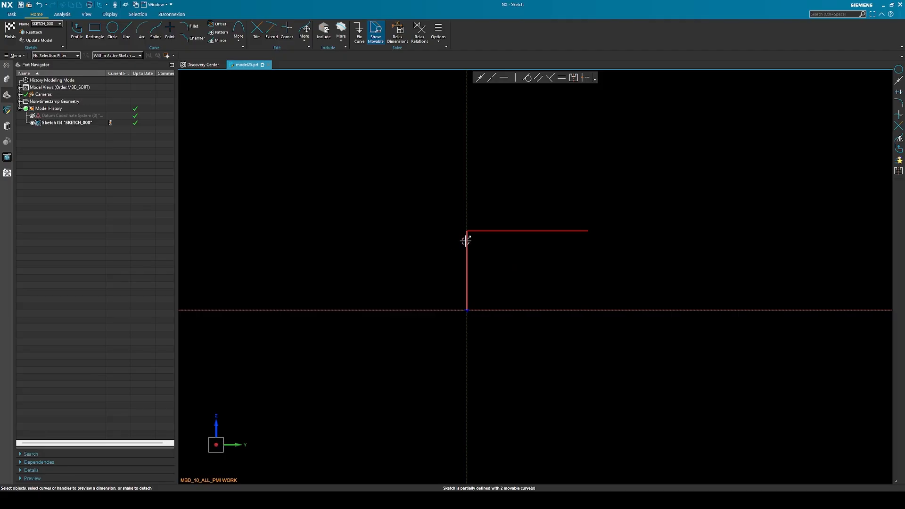
Fillet the corner between the vertical and horizontal lines with a radius of 0.5.
click(187, 27)
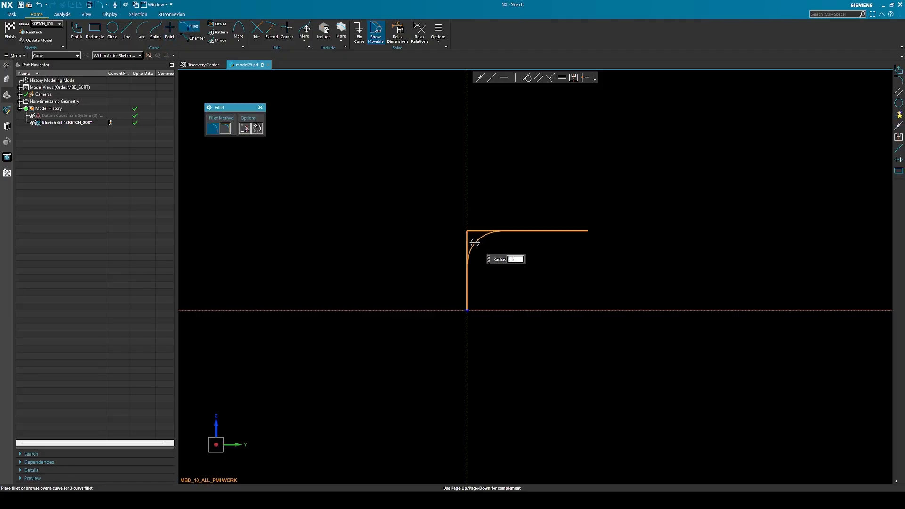
click(476, 244)
key(Escape)
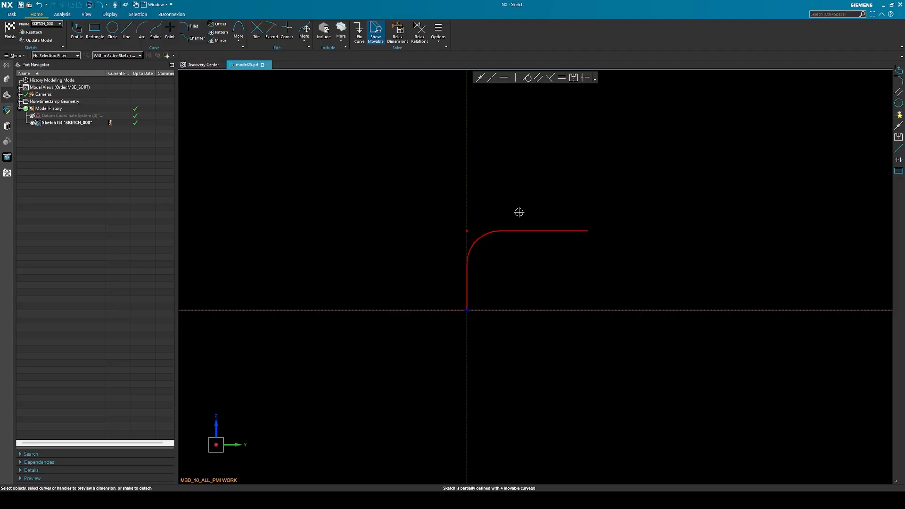
Dimension the vertical line to a length of 5 and the horizontal line to a length of 10.
scroll(519, 213, up, 1)
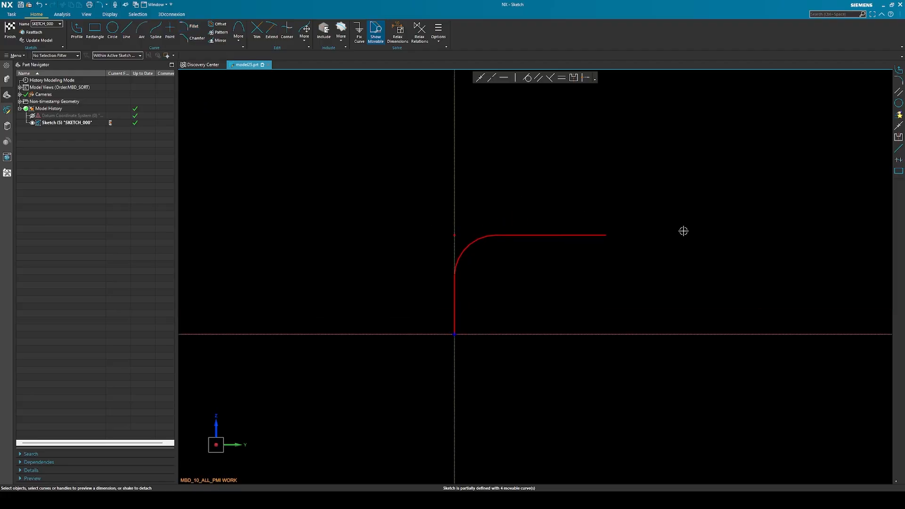
click(455, 288)
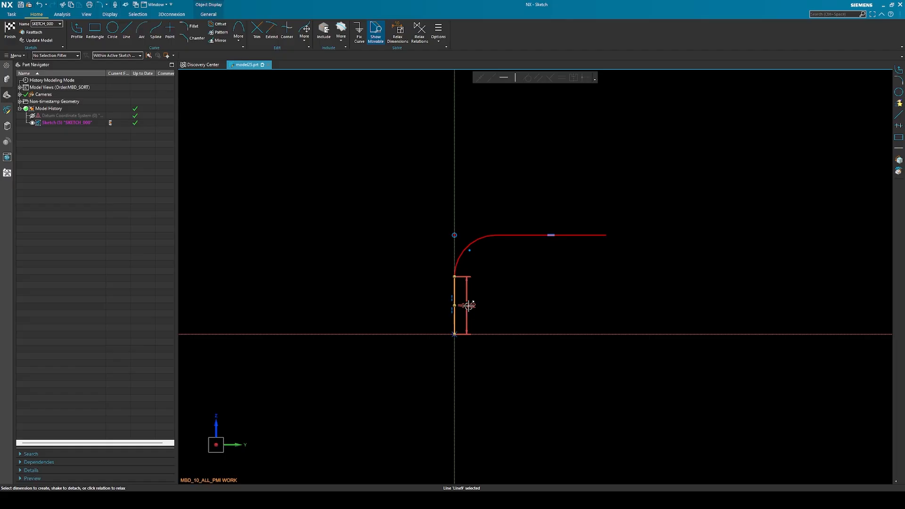
click(468, 305)
text(5)
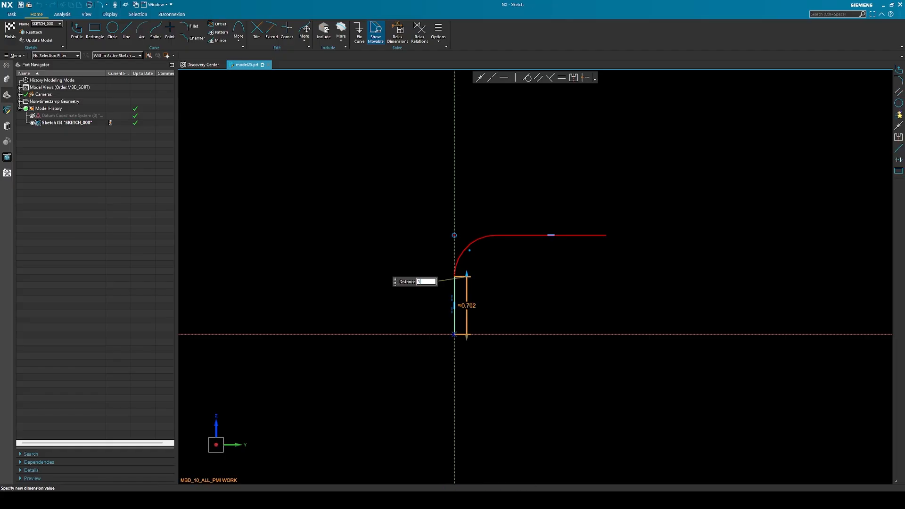
key(Return)
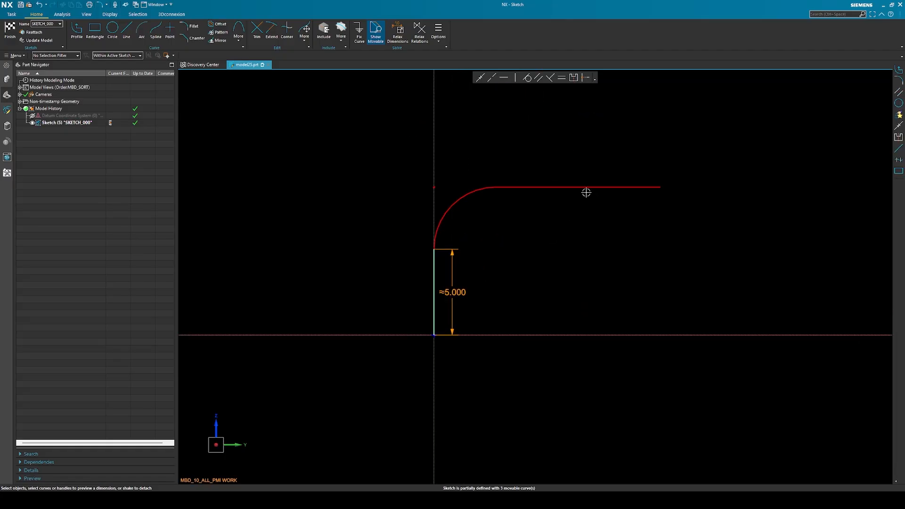
click(572, 188)
click(572, 156)
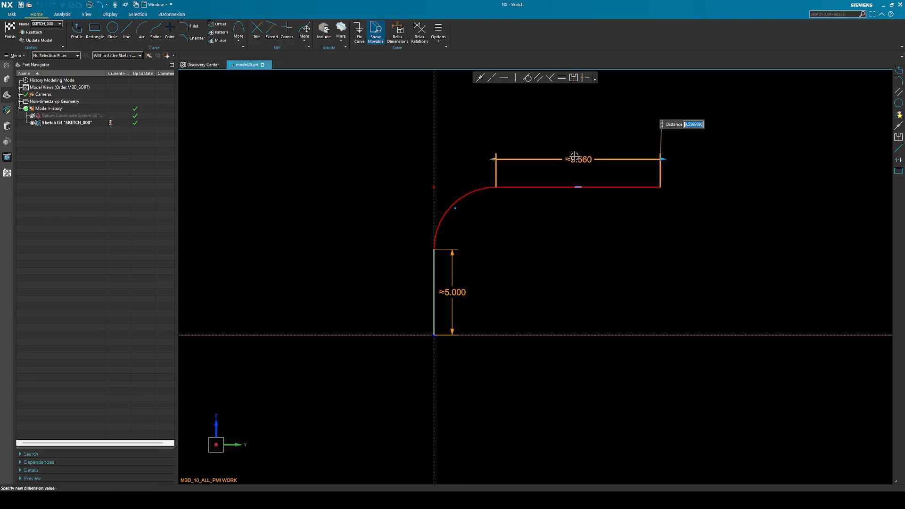
text(10)
key(Return)
Dimension the fillet arc with a radius of 3.
click(465, 195)
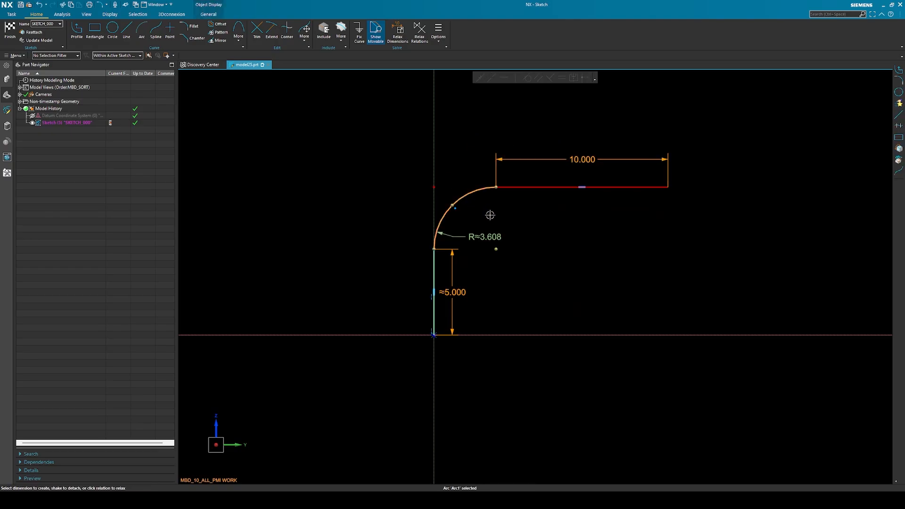
click(395, 149)
text(3)
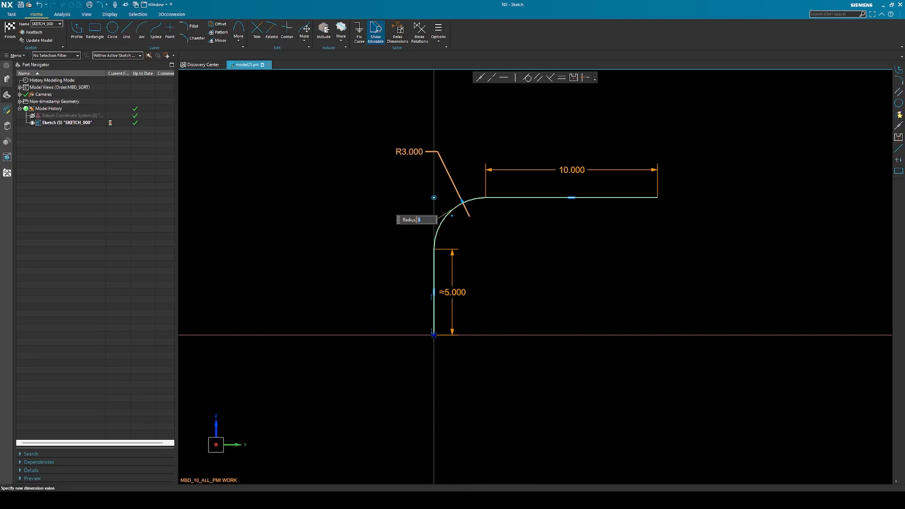
key(Return)
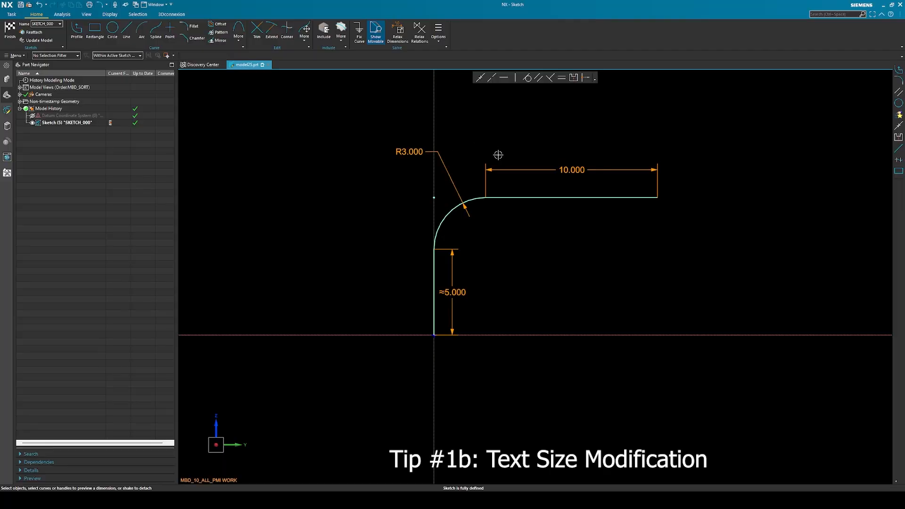
Enlarge and reduce the sketch dimension text in turn, leaving it slightly larger than at the start.
key(ctrl+shift+period)
key(ctrl+shift+period)
key(ctrl+shift+comma)
key(ctrl+shift+comma)
key(ctrl+shift+comma)
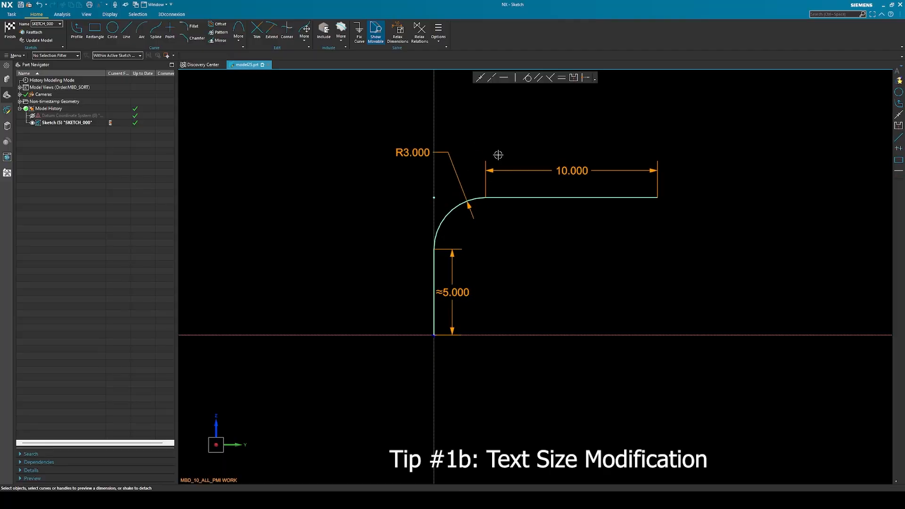
key(ctrl+shift+period)
key(ctrl+shift+period)
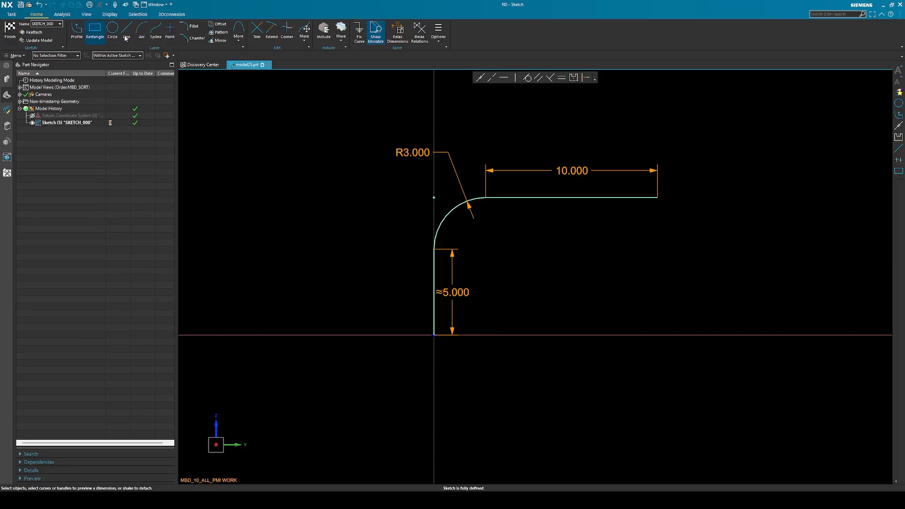
Open the sketch settings to review the dimension label, text height and reference curve options, and close them without changes.
click(7, 15)
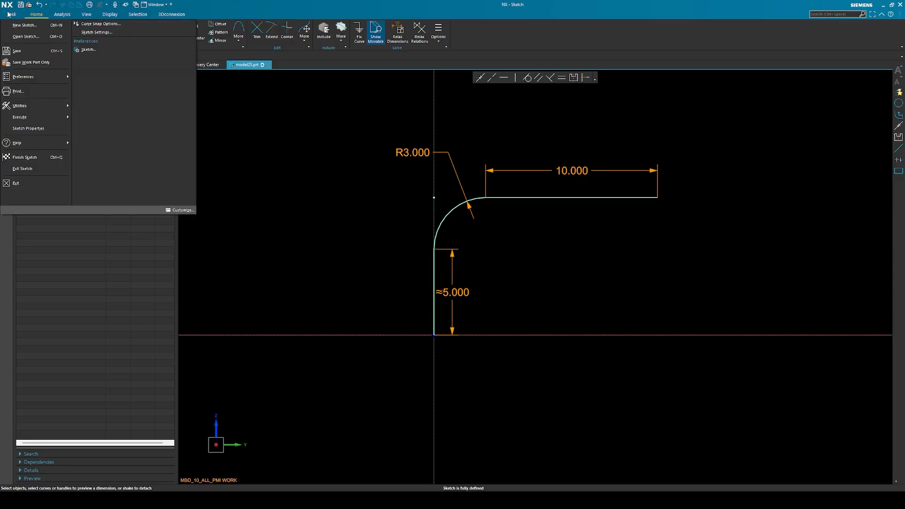
click(107, 33)
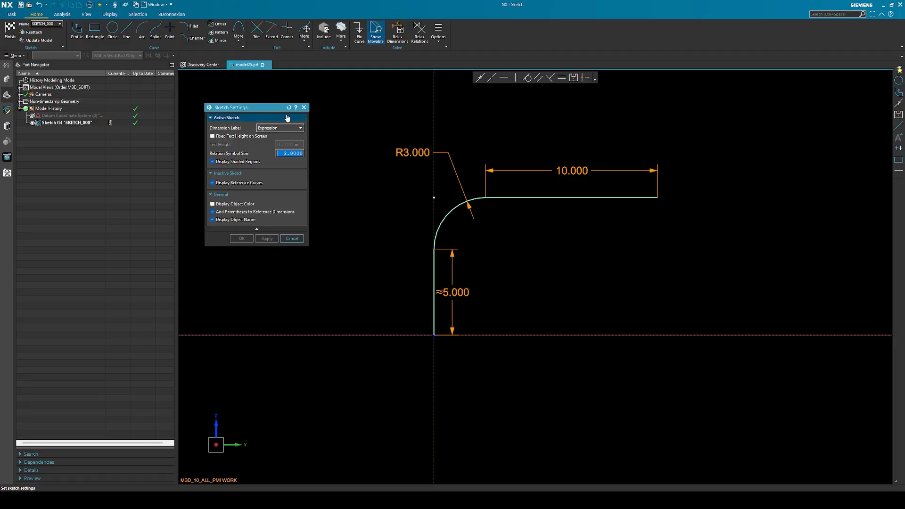
click(305, 107)
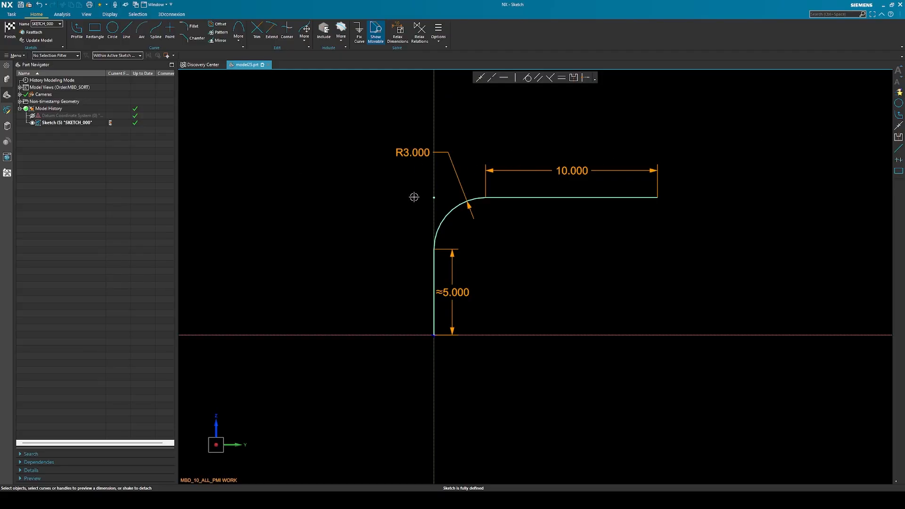
Convert the fillet arc between the two lines to a reference curve.
click(456, 206)
right_click(458, 204)
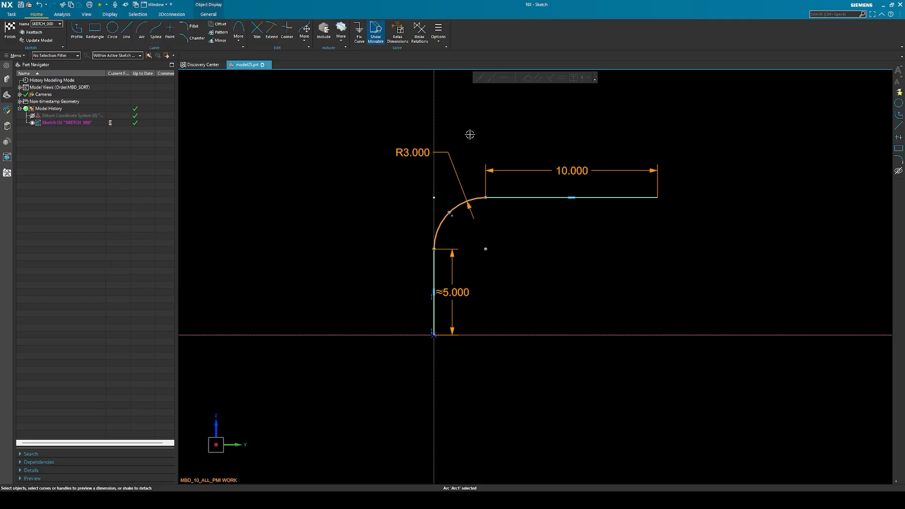
key(Escape)
click(470, 198)
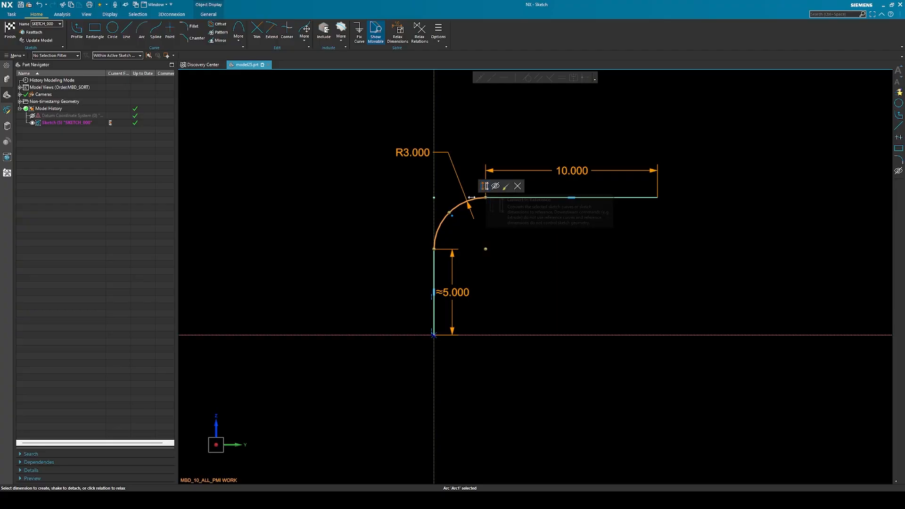
right_click(474, 202)
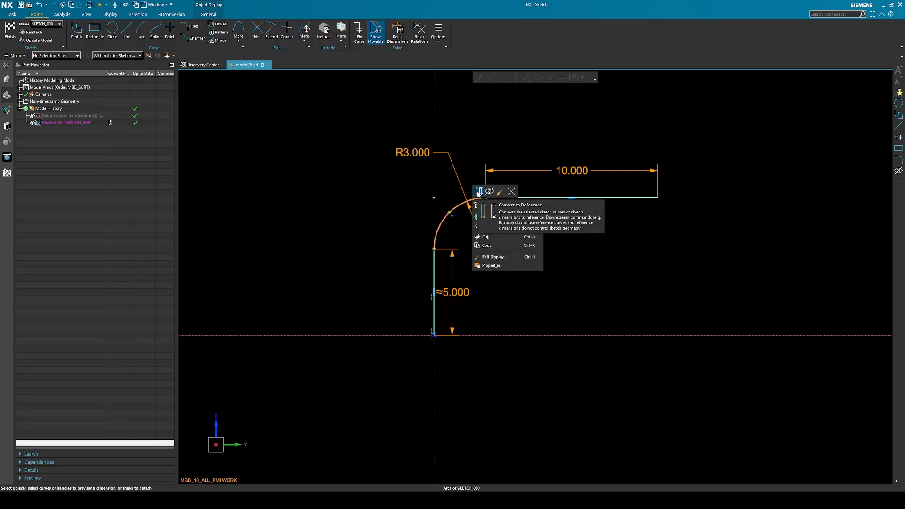
click(478, 191)
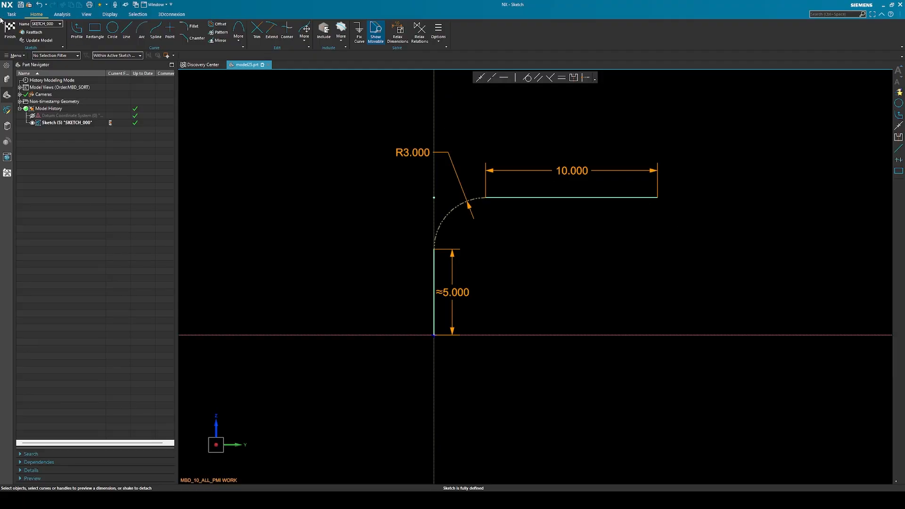
Finish the sketch and check its curves in the 3D modeling view.
click(12, 33)
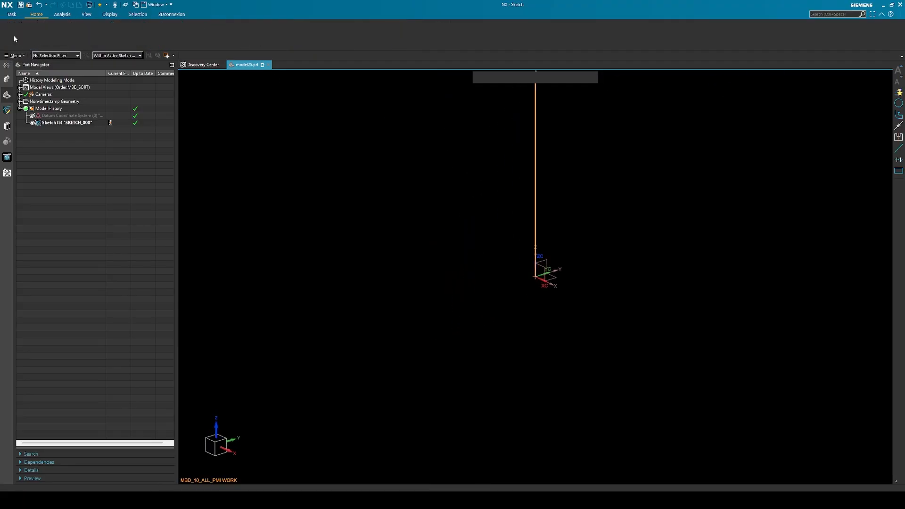
scroll(506, 341, down, 6)
key(Escape)
middle_drag(578, 295, 548, 269)
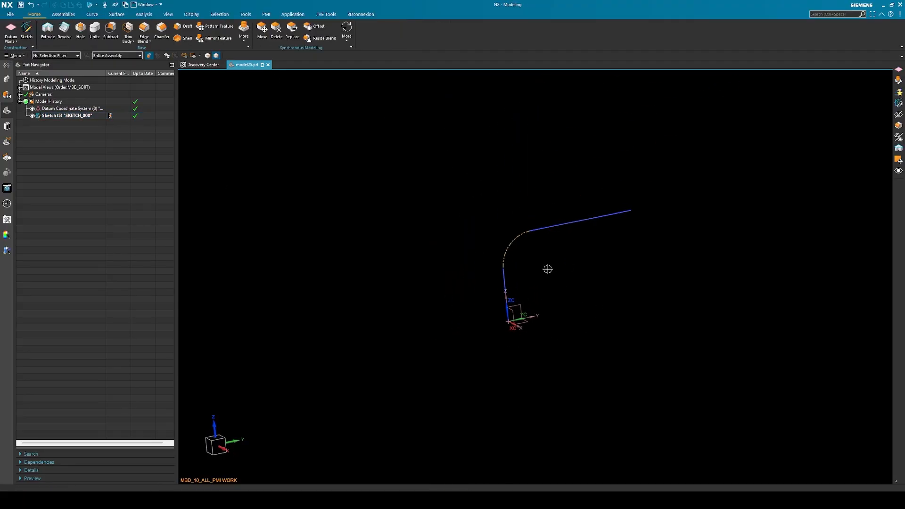
scroll(524, 245, up, 1)
click(522, 229)
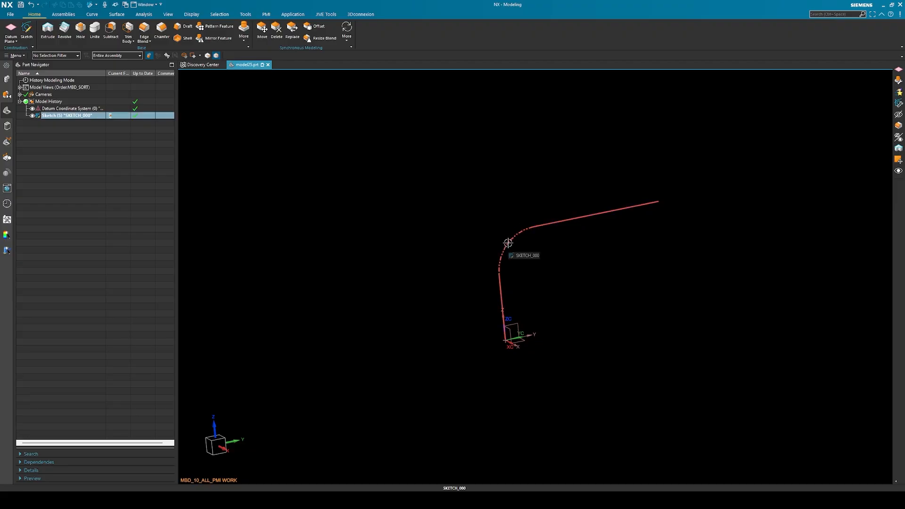
key(Escape)
Turn off Display Reference Curves for the inactive sketch in its settings.
right_click(77, 115)
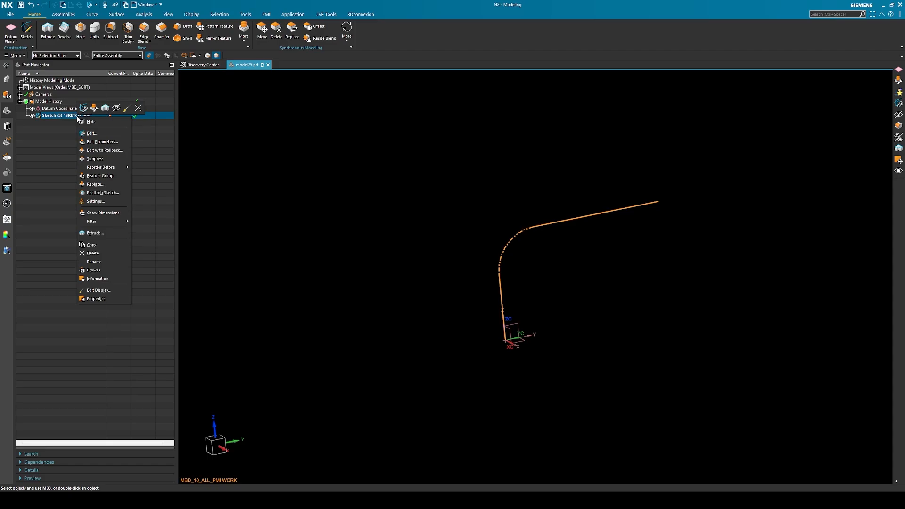
click(107, 203)
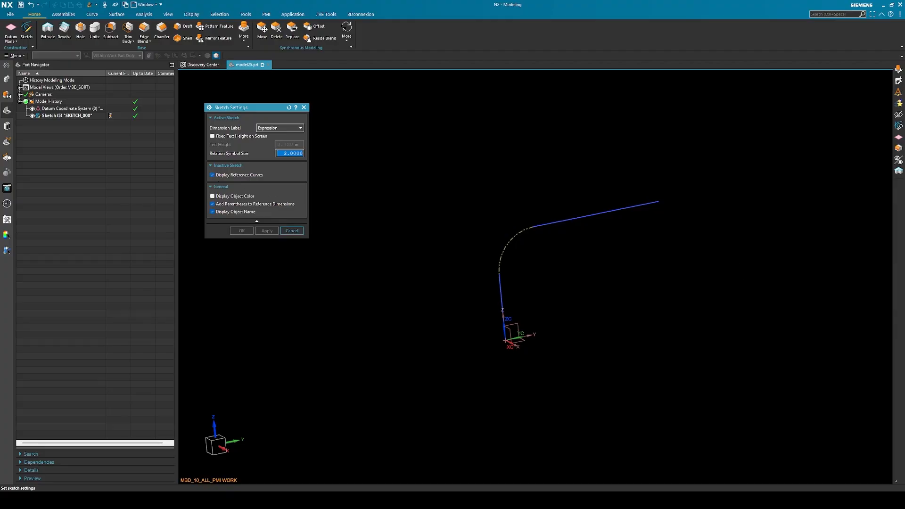
click(281, 153)
click(239, 175)
click(243, 230)
Undo the reference curve display change and redo the sketch that was undone along with it.
key(ctrl+z)
key(ctrl+z)
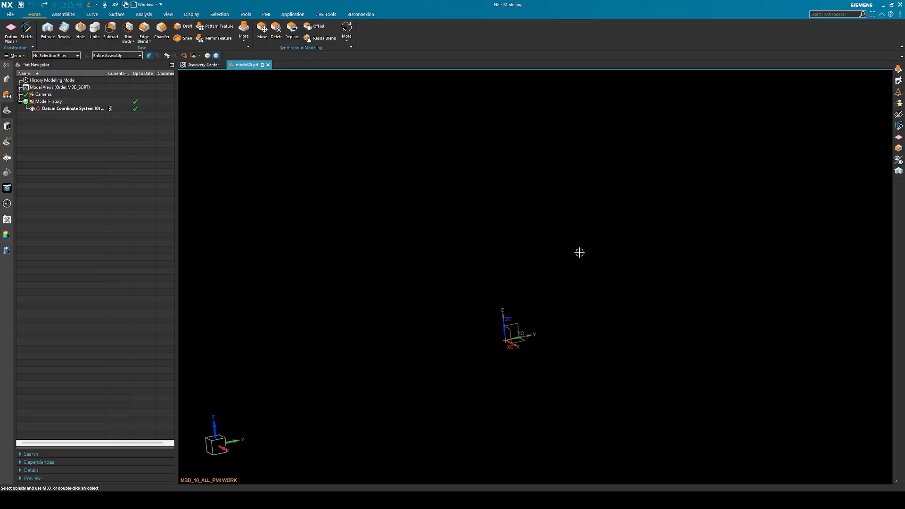
click(46, 5)
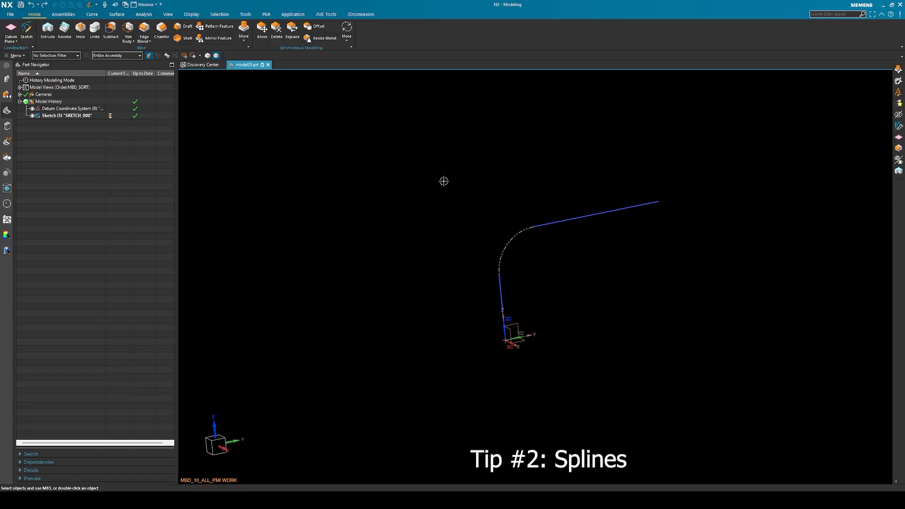
Create a second sketch on the Right principal plane, using the work part origin.
middle_drag(485, 181, 479, 176)
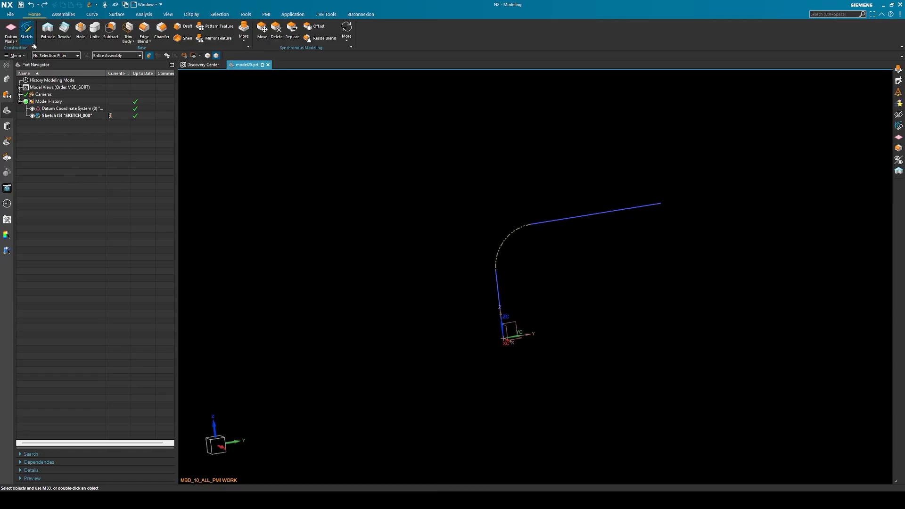
click(26, 31)
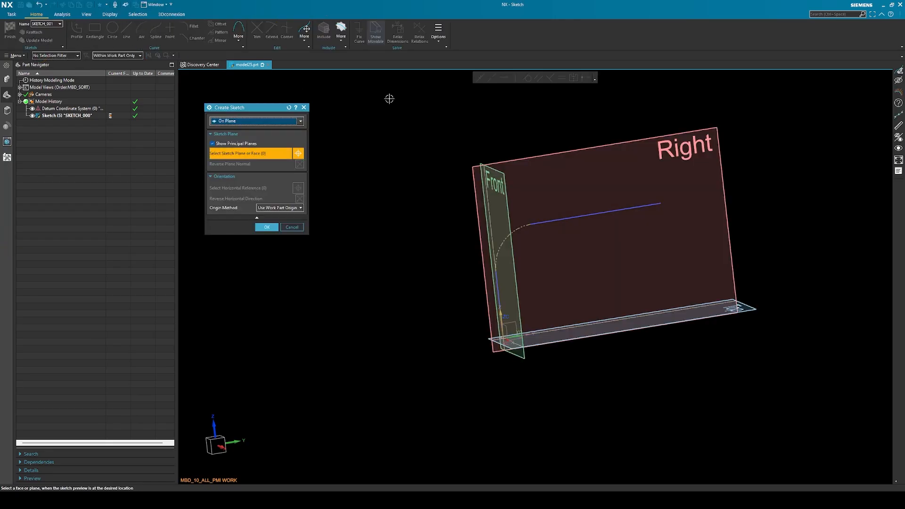
click(718, 132)
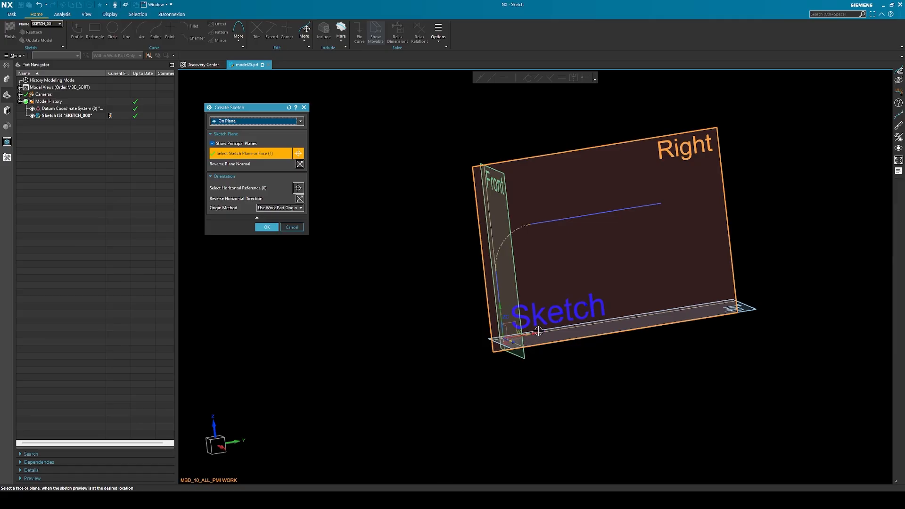
click(267, 228)
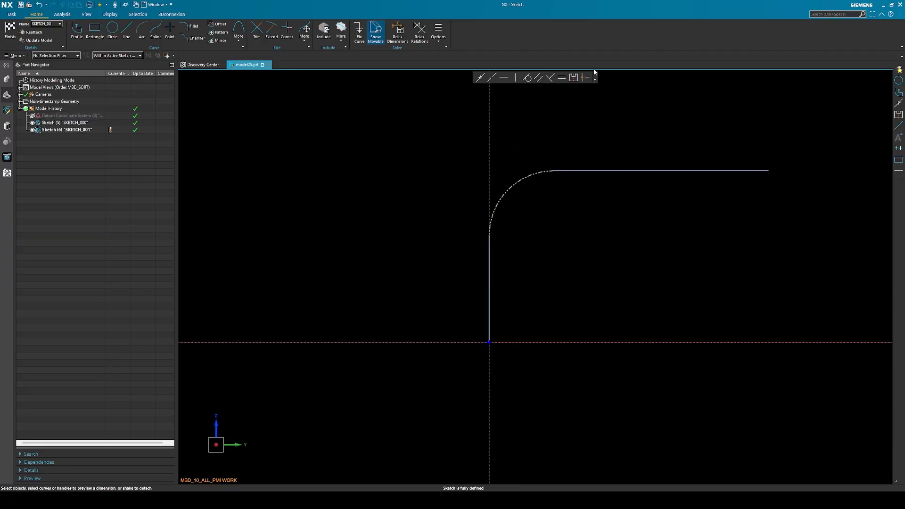
Project the first sketch's horizontal and vertical lines into the active sketch, leaving out the reference arc.
click(331, 45)
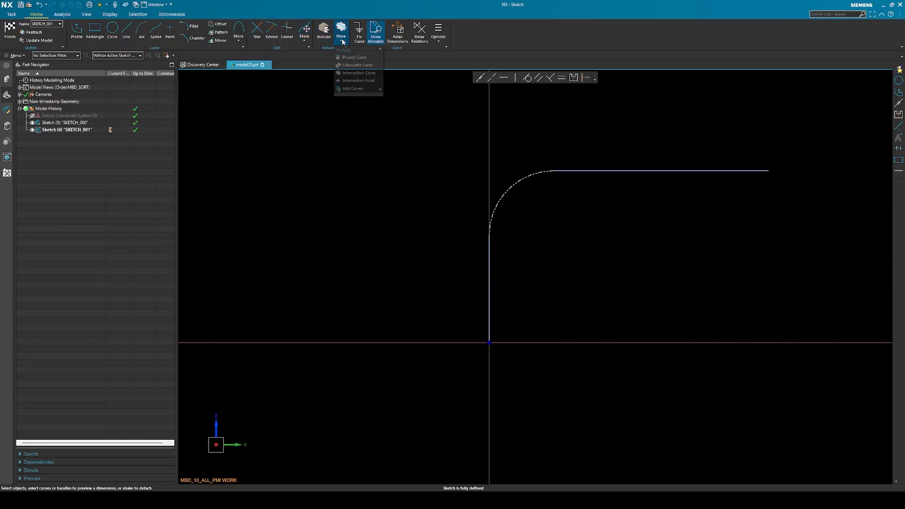
click(354, 60)
click(617, 171)
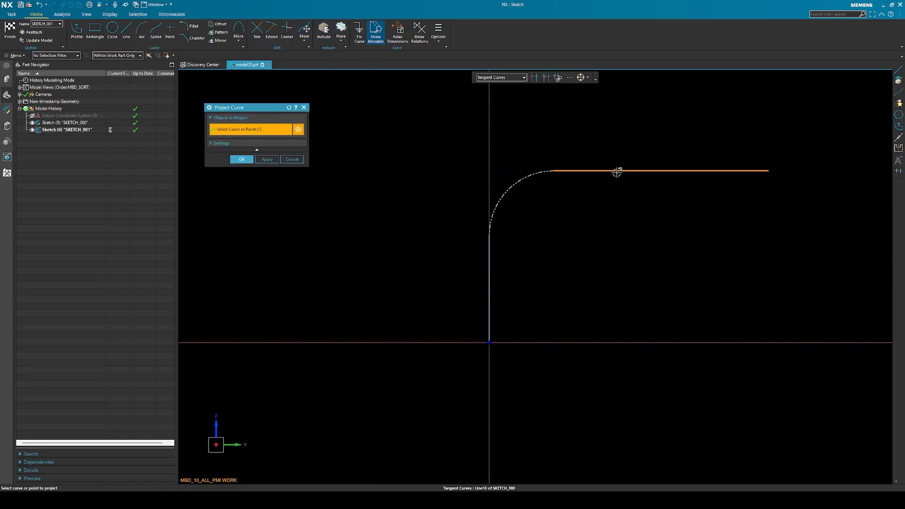
click(489, 256)
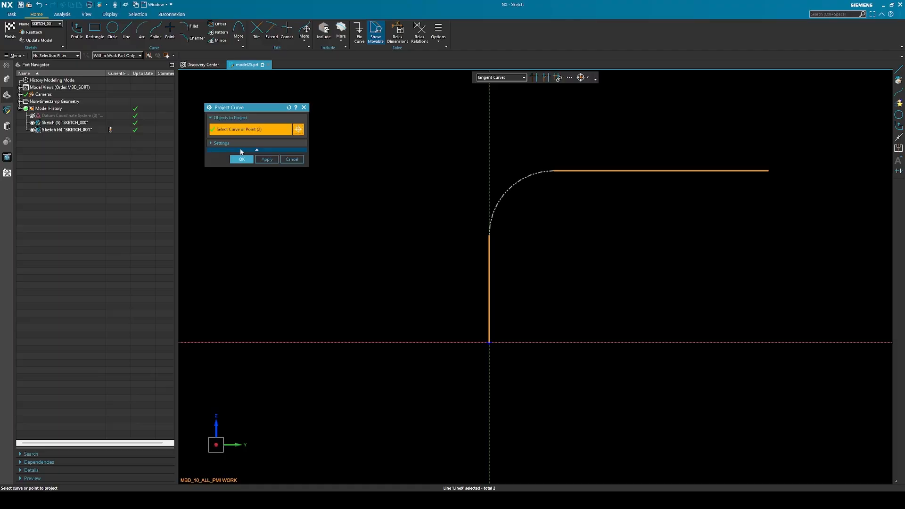
click(241, 159)
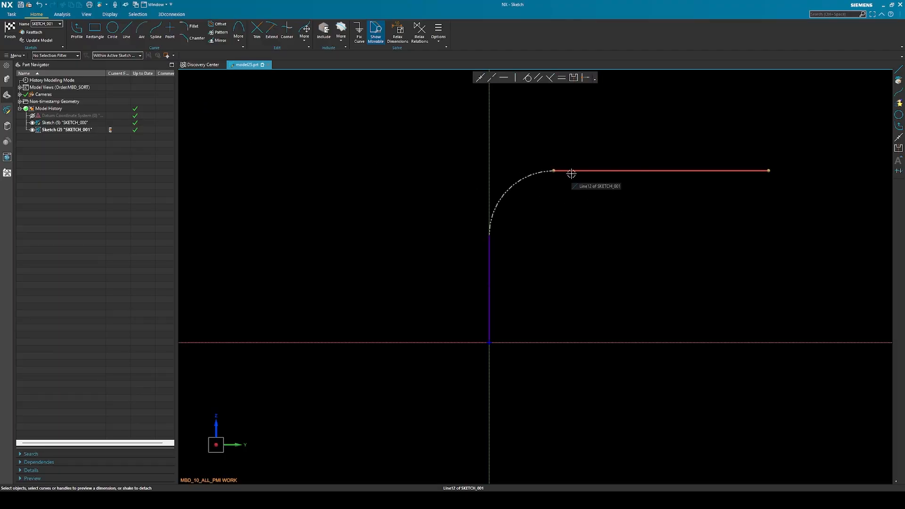
scroll(547, 167, up, 2)
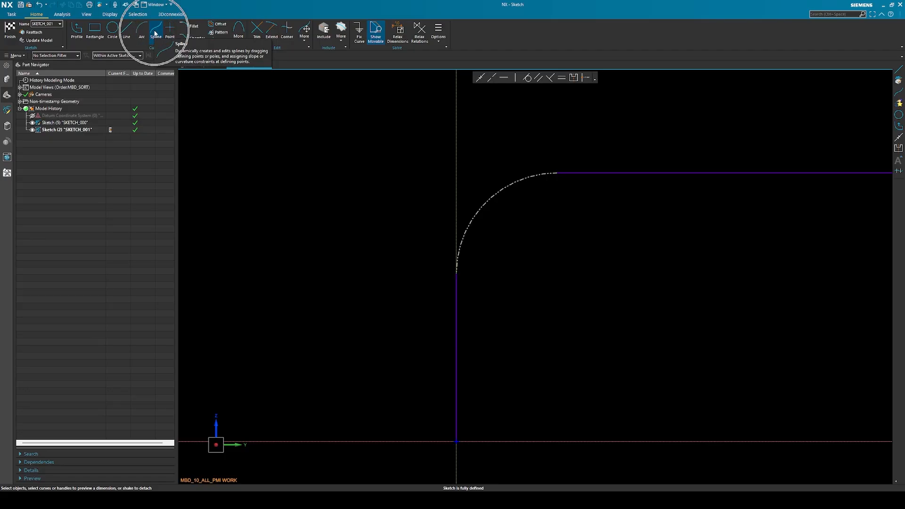
click(156, 33)
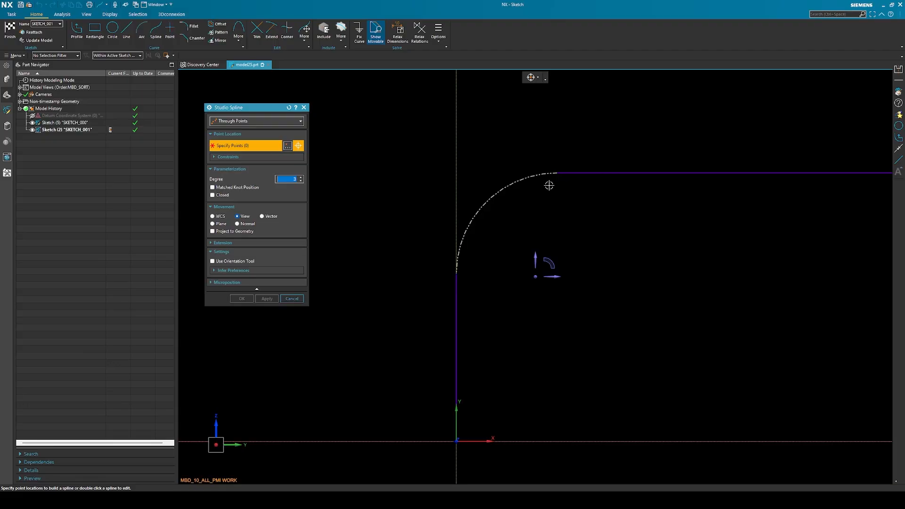
scroll(547, 185, up, 1)
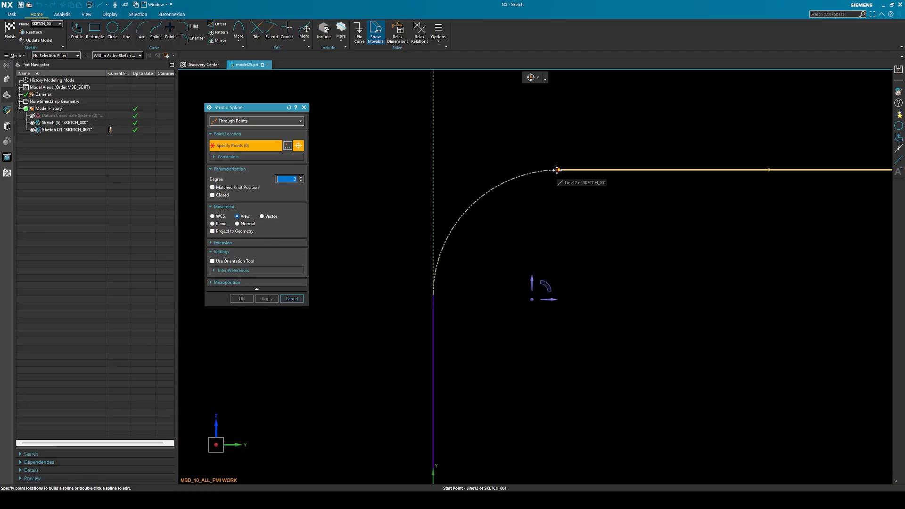
scroll(559, 169, down, 1)
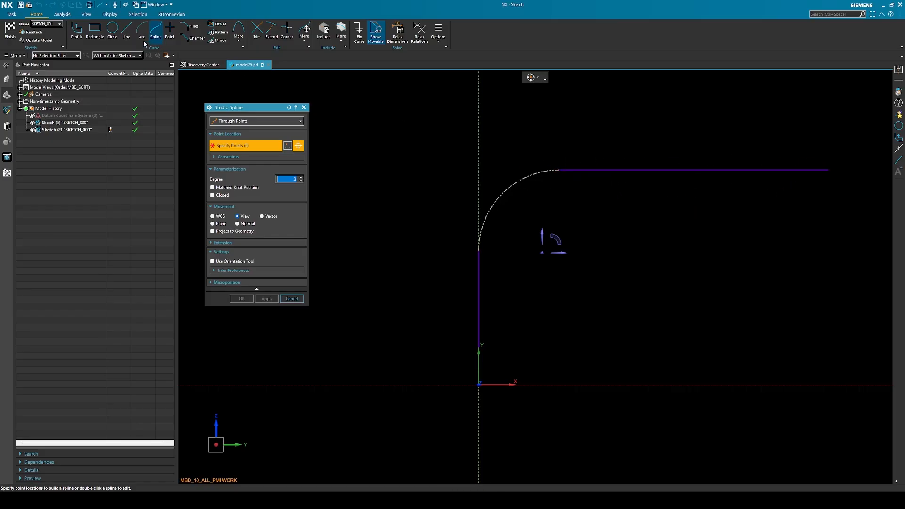
Sketch a short vertical line upward from the start point of the projected horizontal line and start a spline there.
key(r)
key(l)
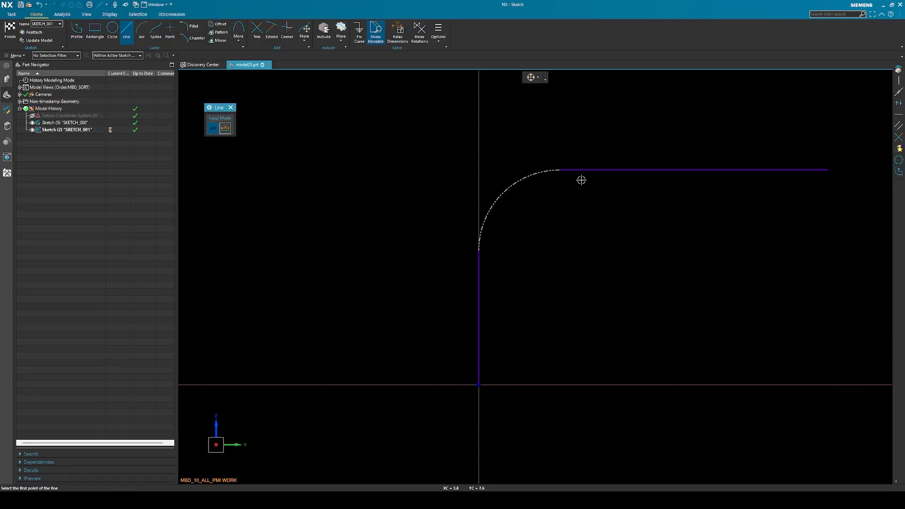
click(559, 170)
click(563, 127)
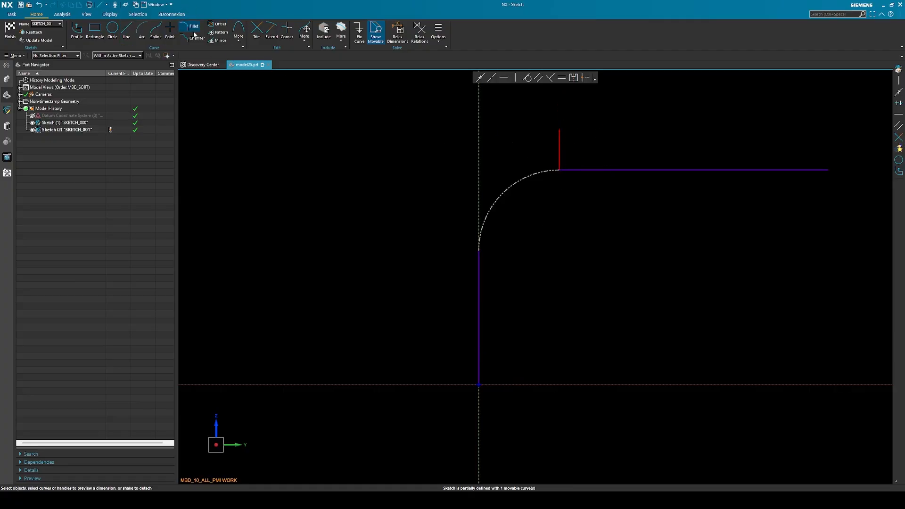
click(155, 29)
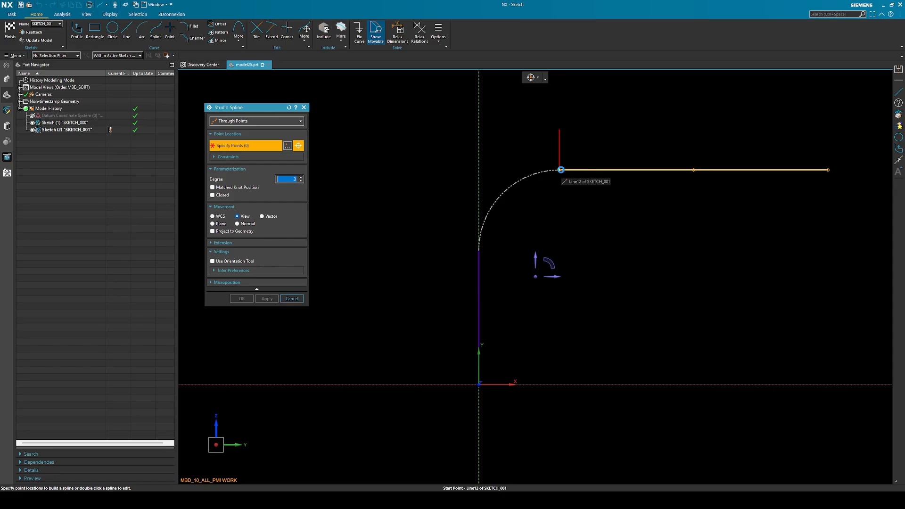
key(Escape)
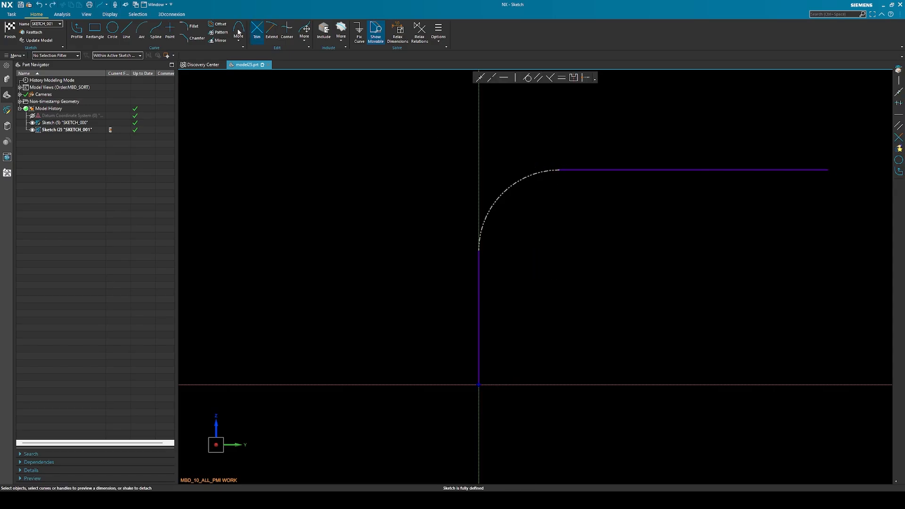
Define a degree 3 through-points Studio Spline joining the projected lines' ends at the arc, with Infer G2 on both points.
click(155, 30)
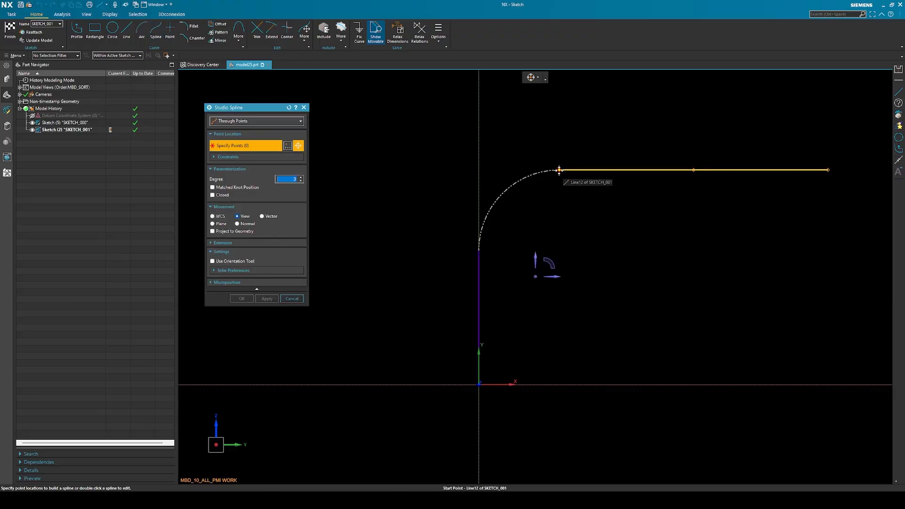
click(559, 170)
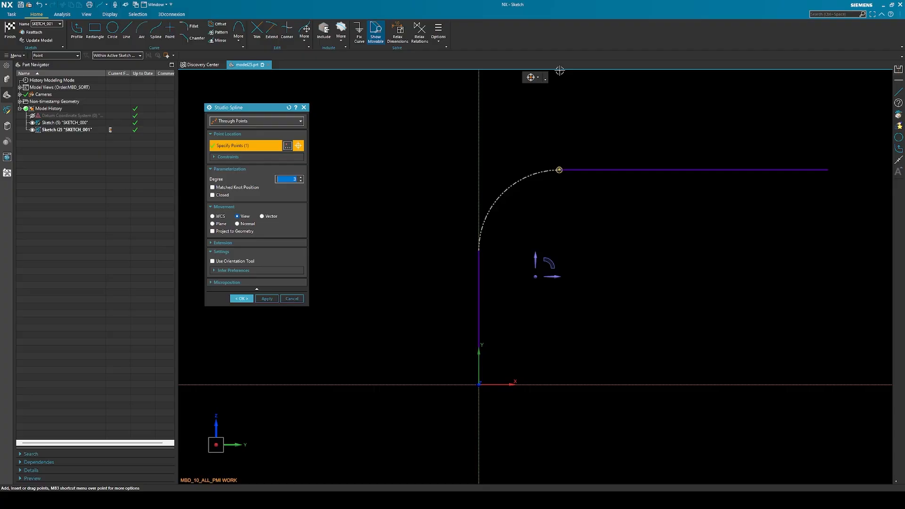
click(479, 250)
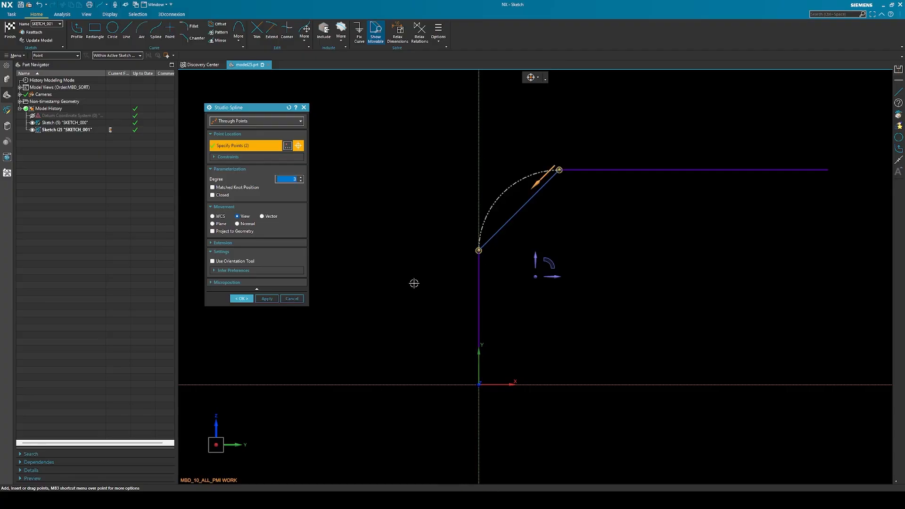
right_click(558, 170)
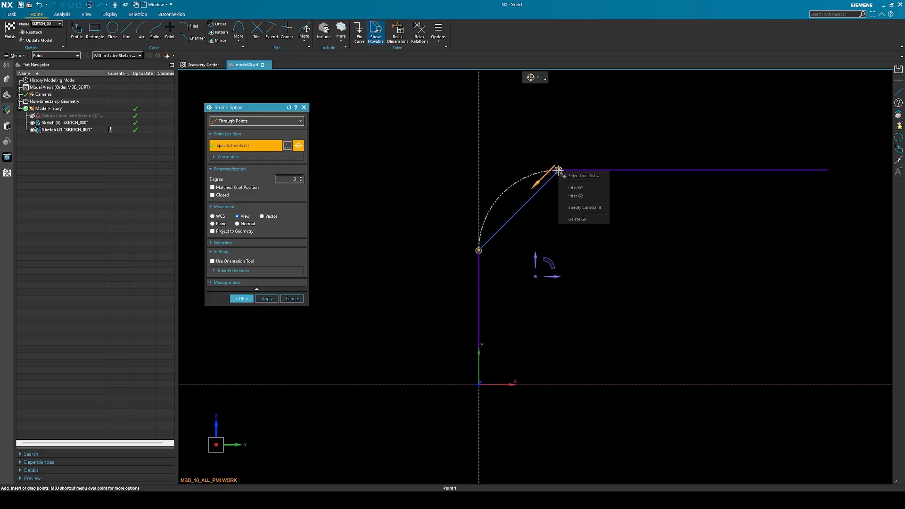
click(581, 196)
right_click(479, 251)
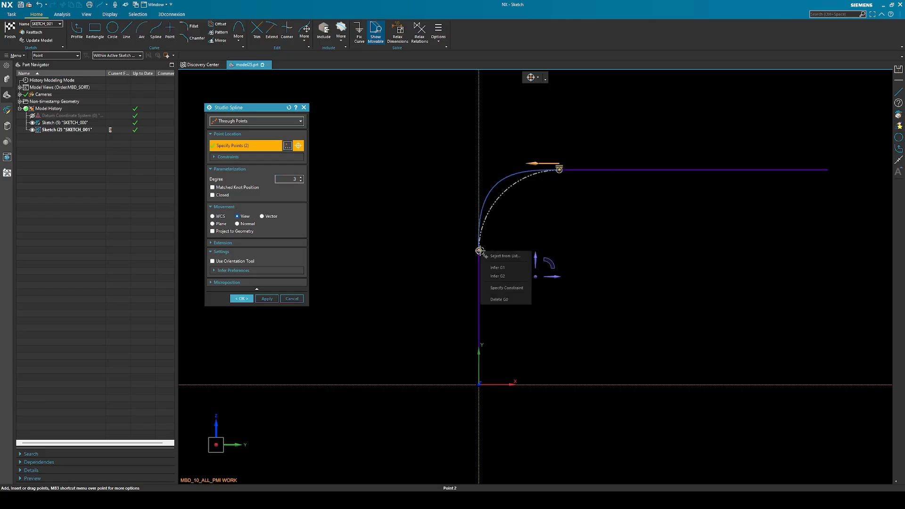
click(517, 277)
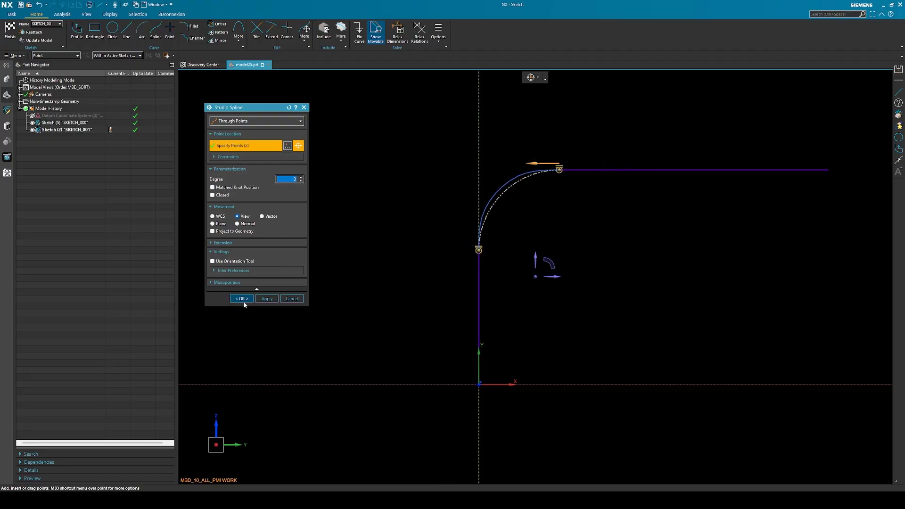
Add a third point at the spline's midpoint, pull it toward the reference arc and create the spline.
scroll(541, 218, up, 1)
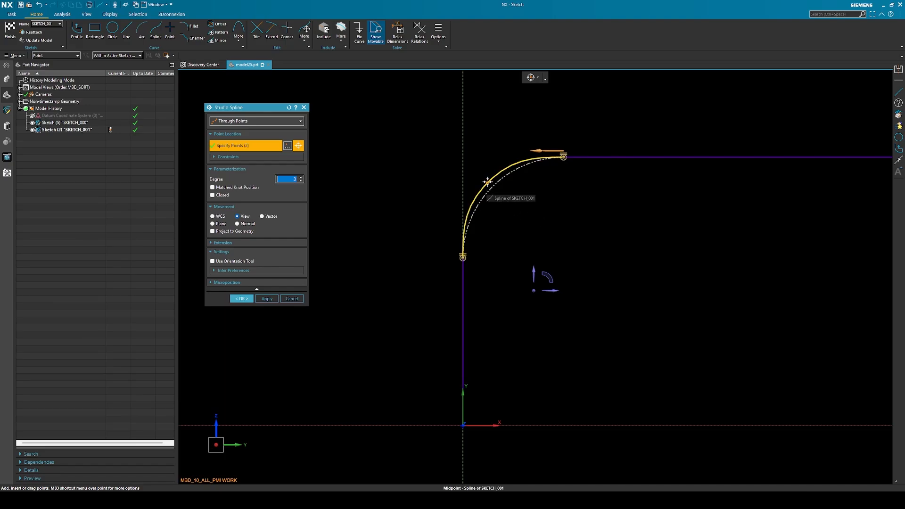
scroll(487, 183, up, 4)
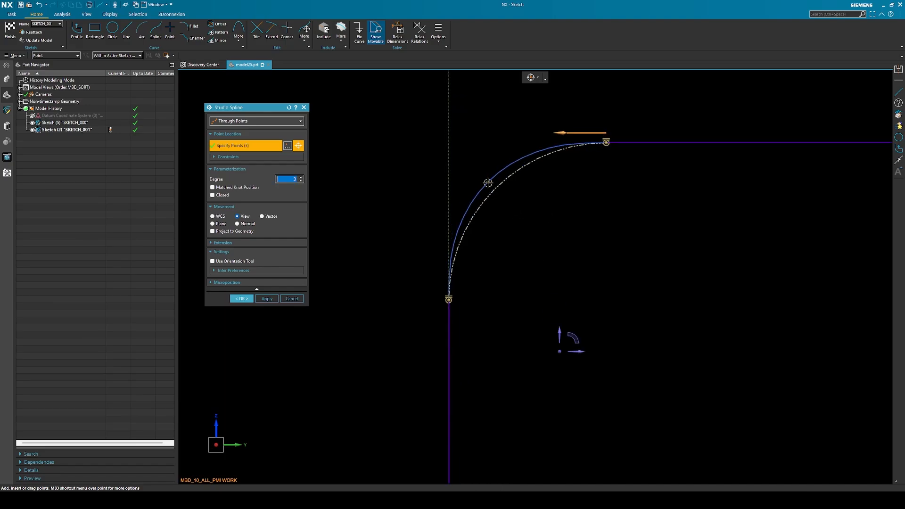
click(488, 180)
mouse_move(491, 183)
mouse_down()
mouse_move(496, 192)
mouse_move(497, 184)
mouse_up()
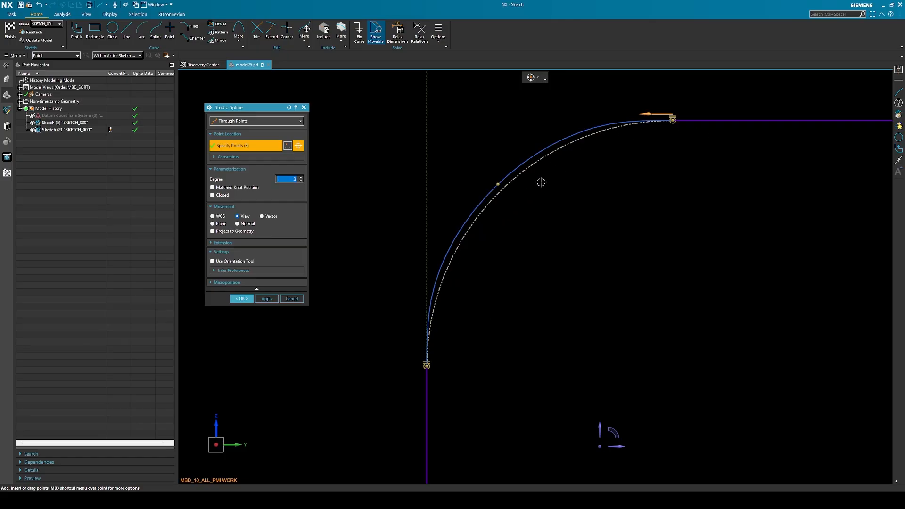
drag(498, 184, 496, 189)
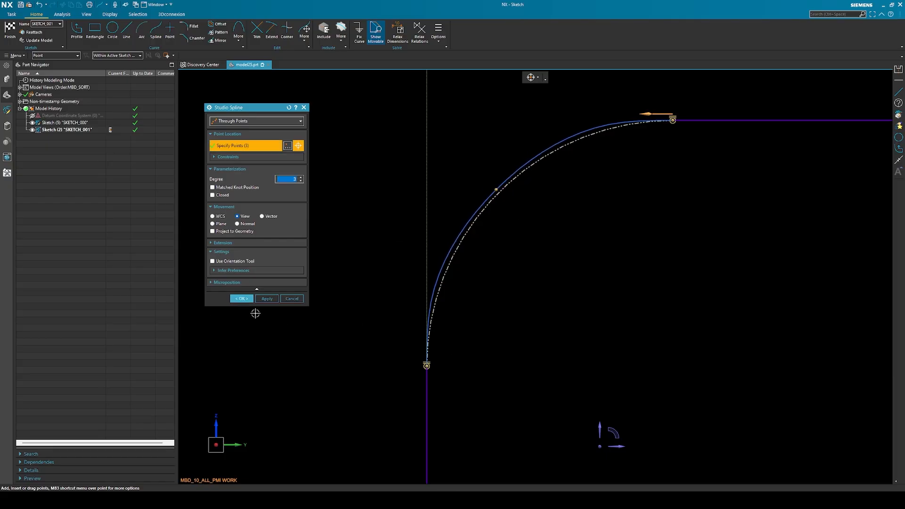
click(241, 299)
Finish the second sketch and view the curves in the 3D modeling view.
scroll(575, 212, down, 3)
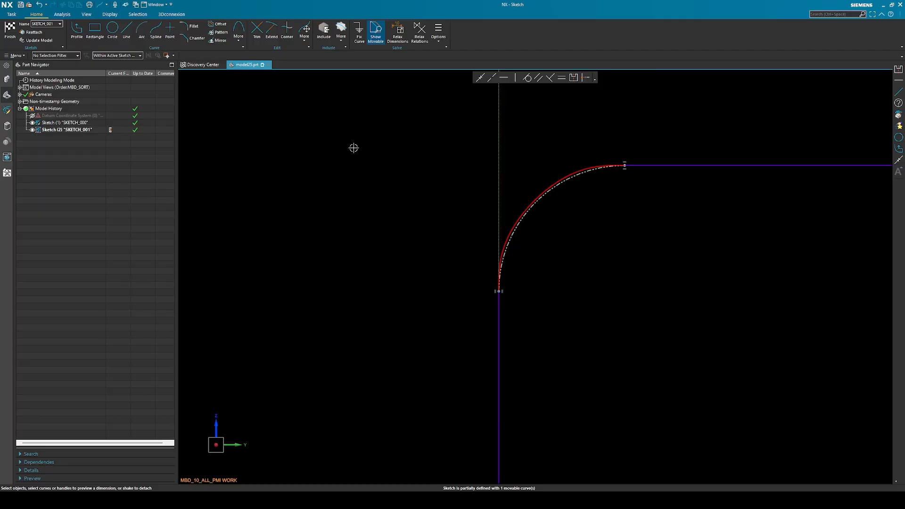
key(ctrl+q)
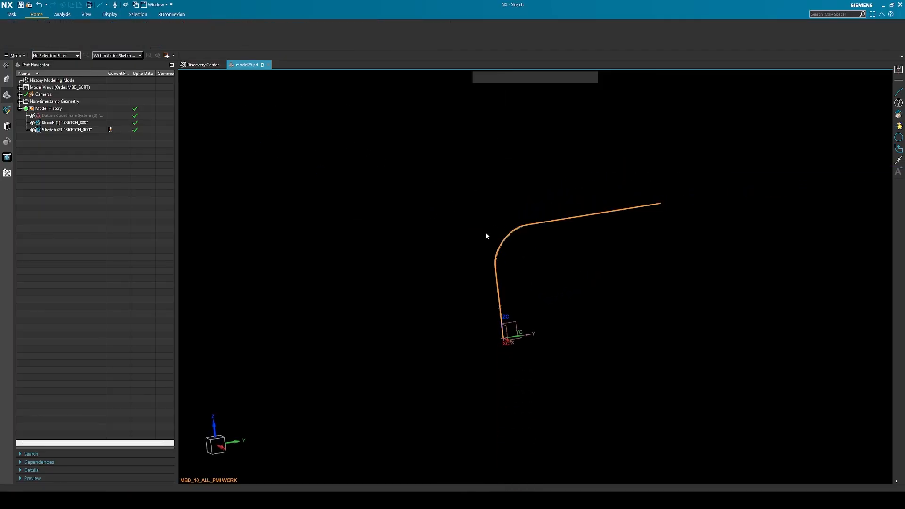
mouse_move(574, 286)
middle_down()
mouse_move(545, 285)
mouse_move(571, 264)
mouse_move(558, 256)
middle_up()
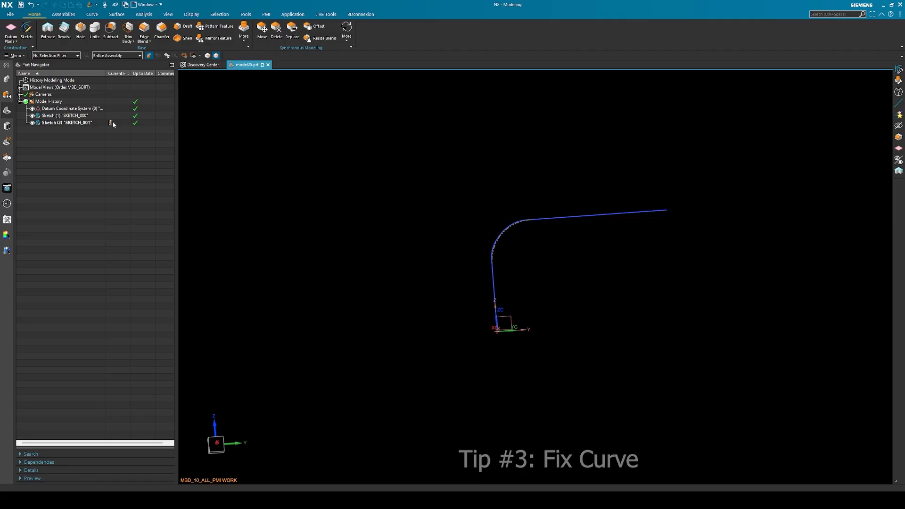
Reopen the second sketch and fix its spline with Fix Curve.
double_click(77, 122)
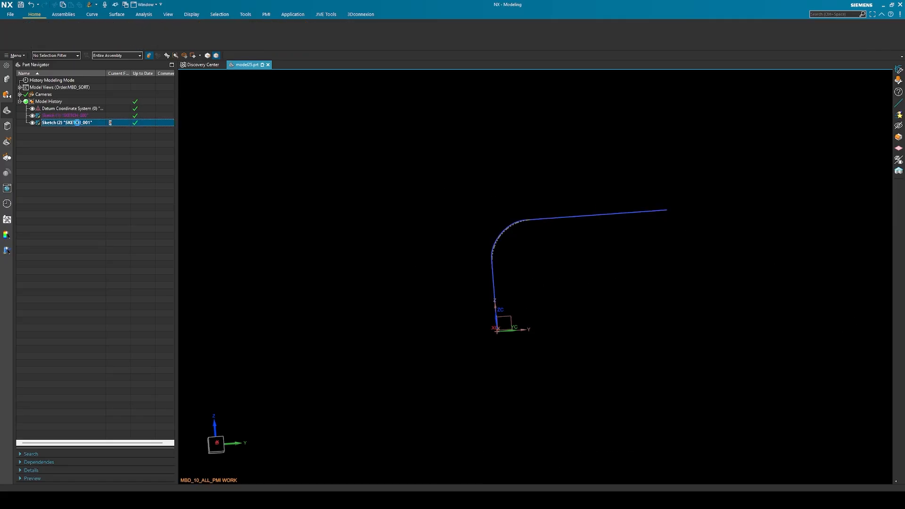
scroll(520, 289, down, 1)
scroll(376, 182, up, 3)
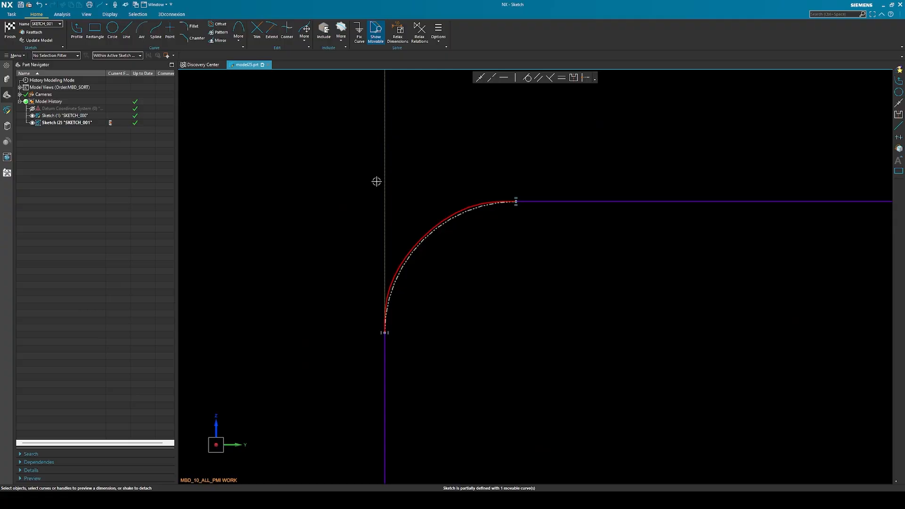
click(421, 239)
click(627, 290)
click(359, 31)
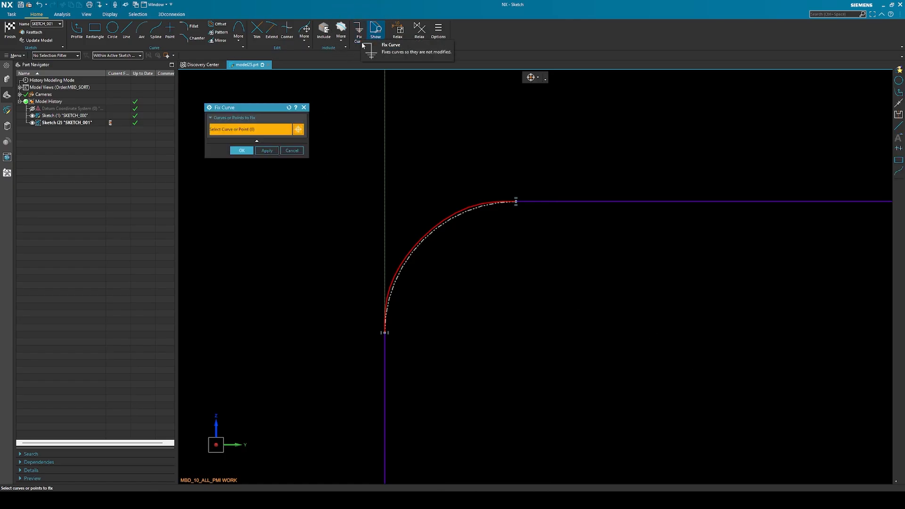
click(461, 209)
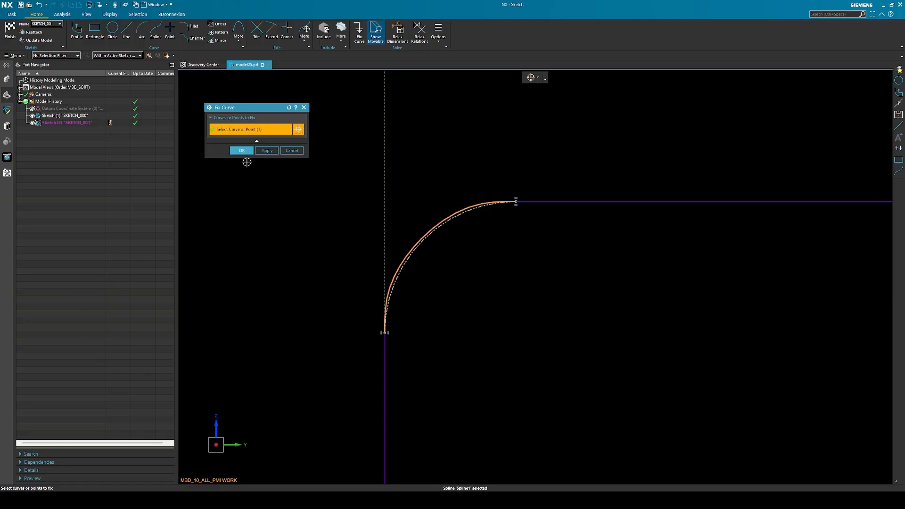
click(240, 151)
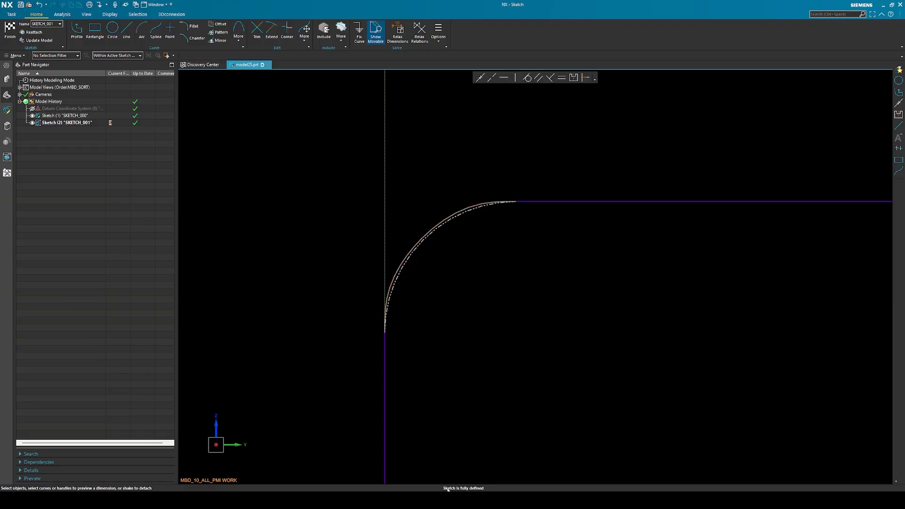
key(ctrl)
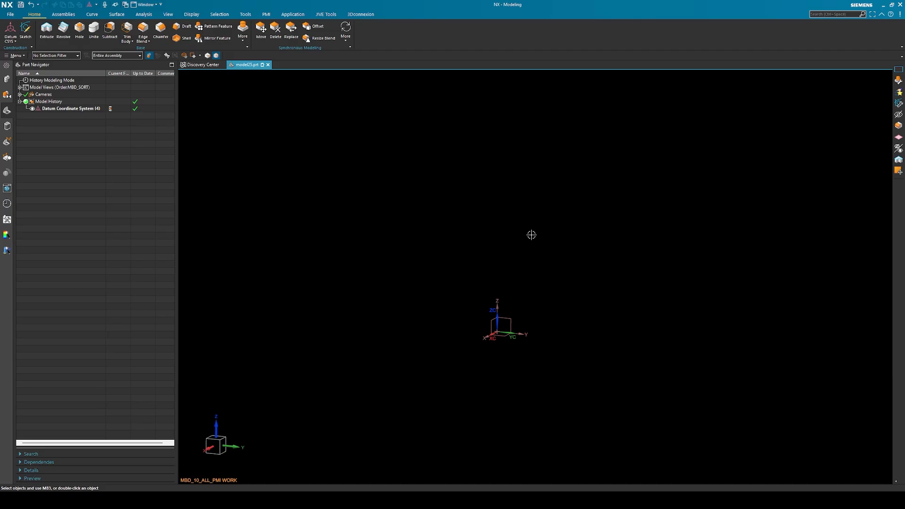
Create a sketch on the Right principal plane with a small circle left of the vertical axis and a larger one to its right.
click(26, 30)
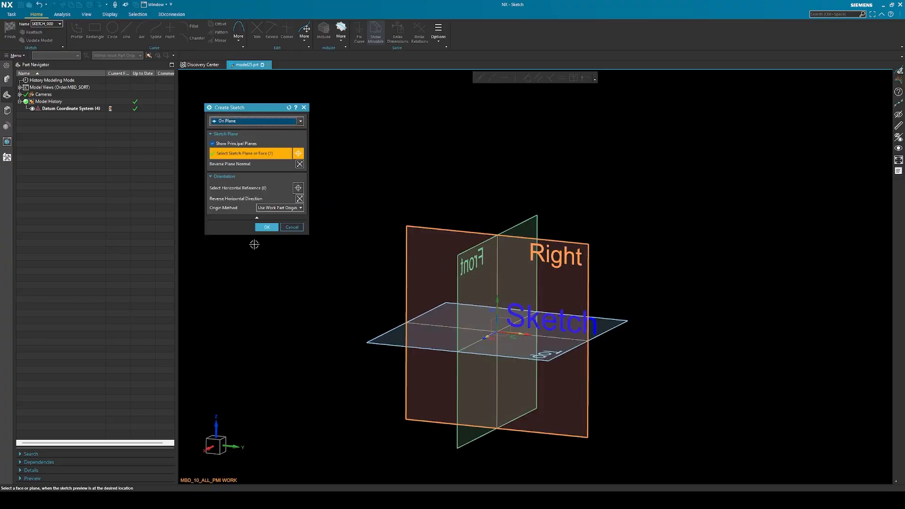
click(266, 227)
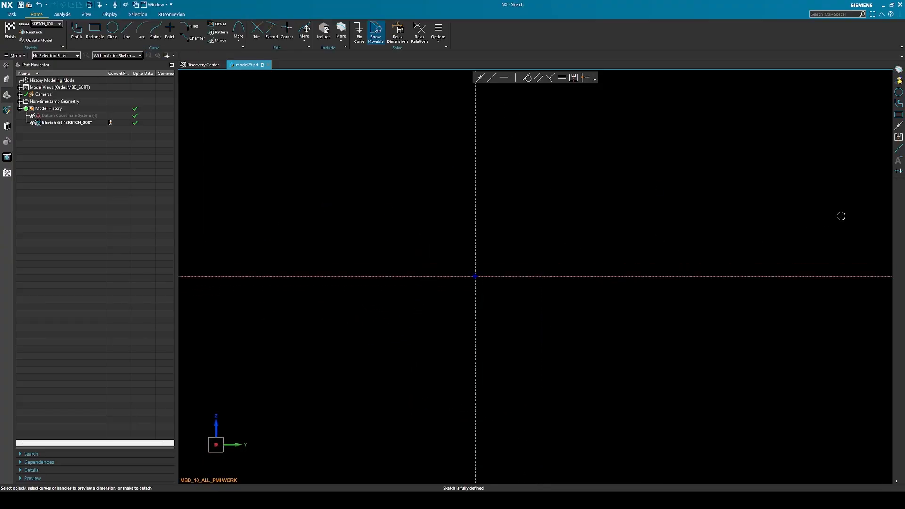
click(112, 29)
click(377, 219)
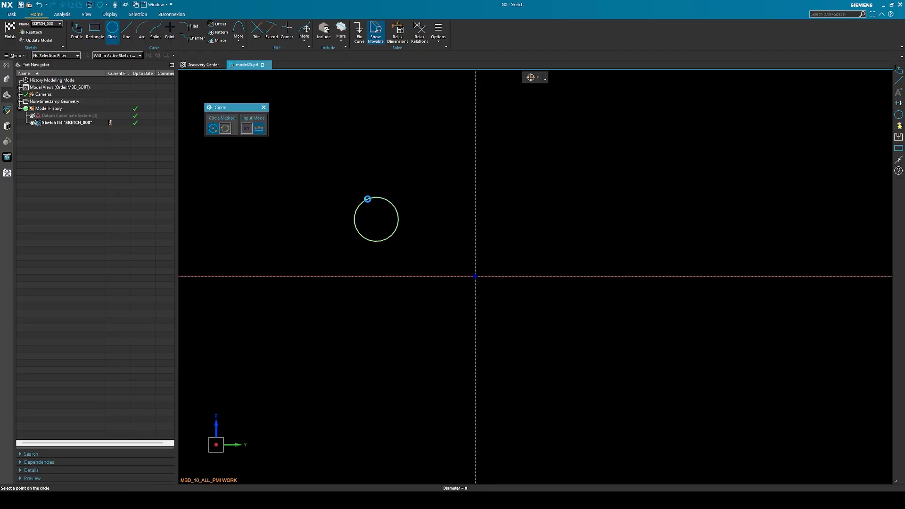
click(368, 199)
click(682, 219)
click(681, 167)
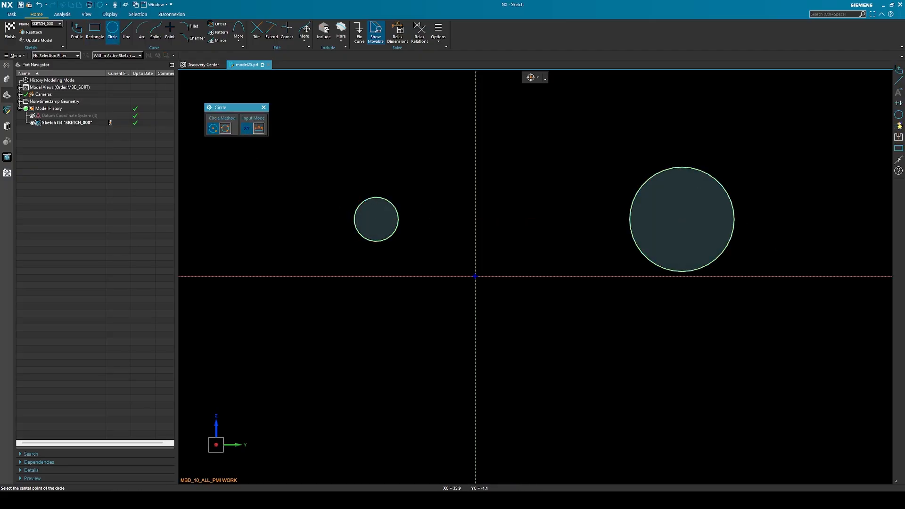
Draw a rising line about 49 units long above both circles and a slightly falling line below them.
click(127, 33)
click(310, 190)
click(844, 96)
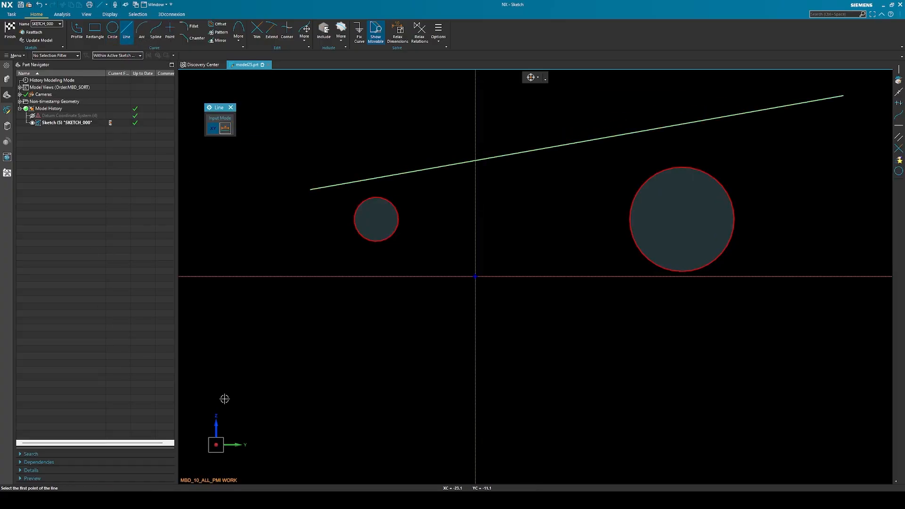
click(274, 324)
click(812, 371)
key(Escape)
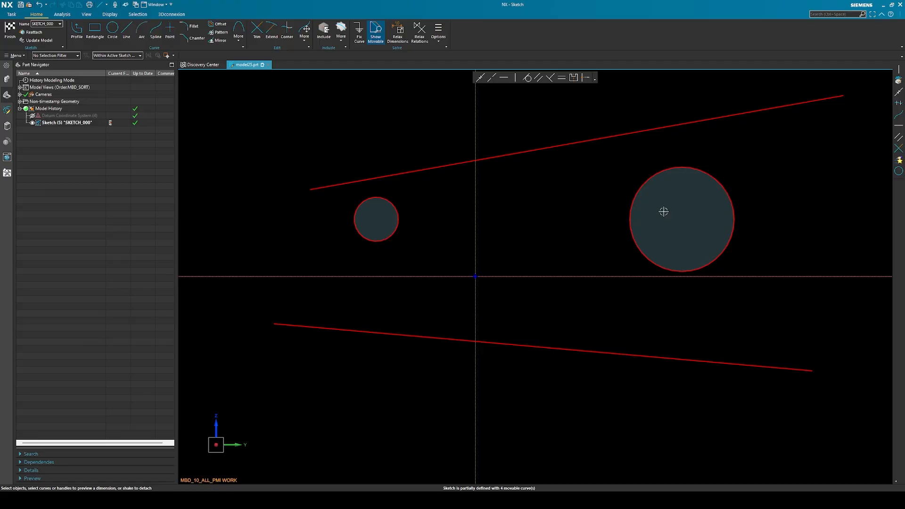
Make the larger circle's center coincident with the sketch's horizontal axis.
click(680, 166)
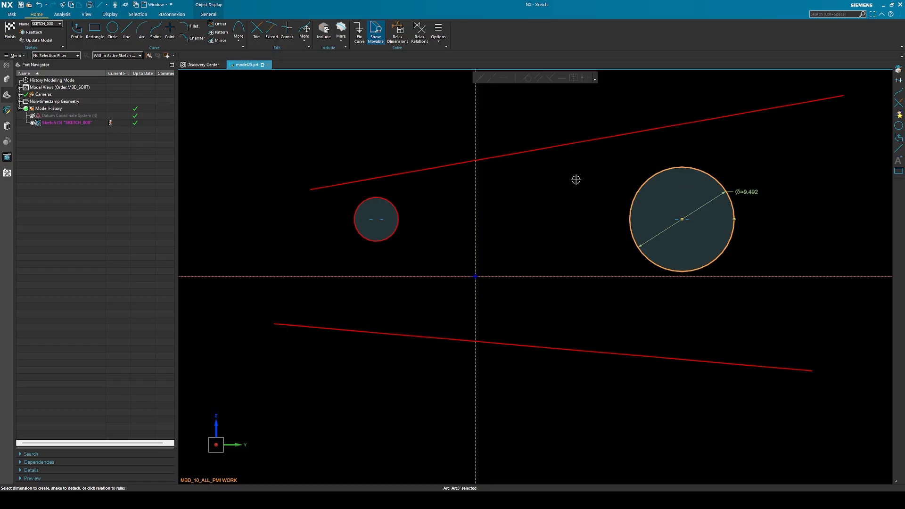
key(Escape)
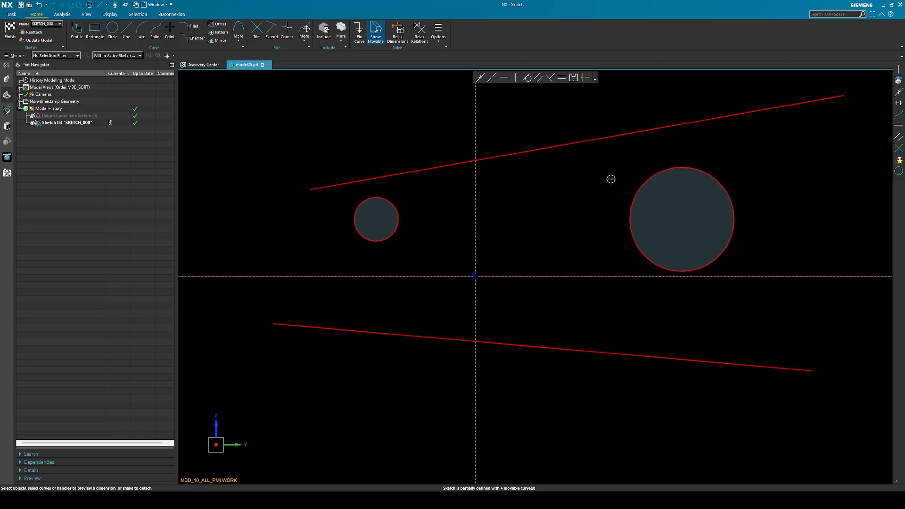
click(705, 172)
click(682, 219)
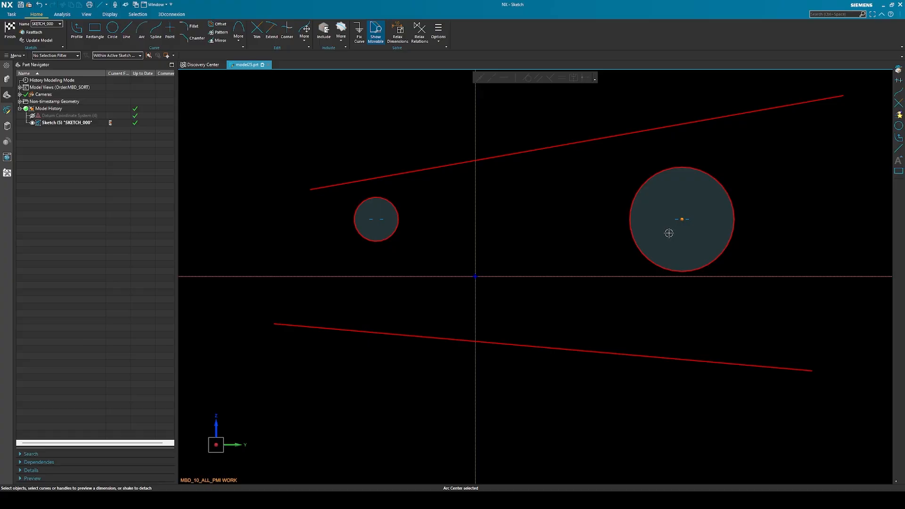
click(783, 276)
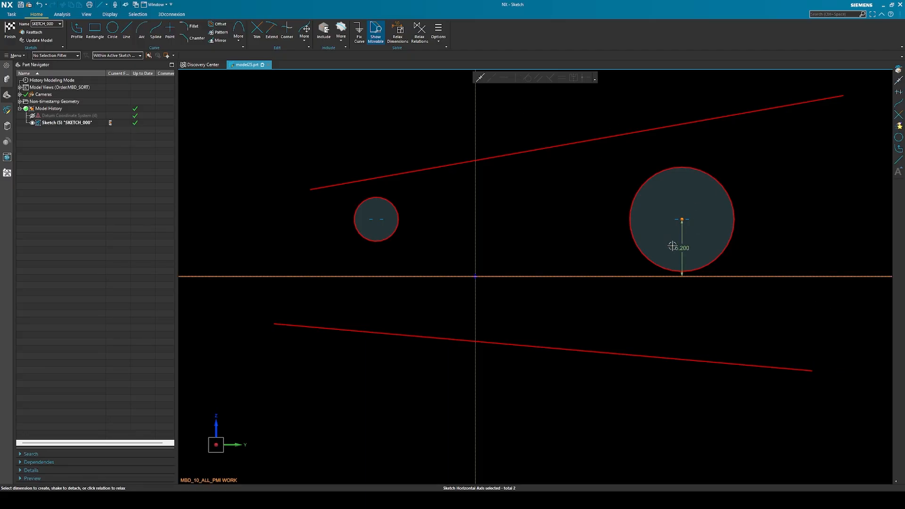
click(481, 78)
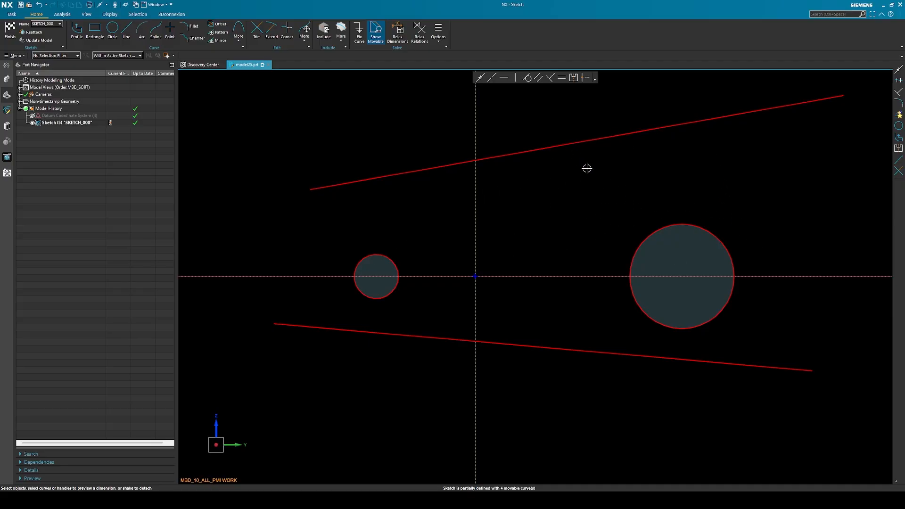
Make the upper line tangent to the larger circle and to the smaller circle.
click(607, 138)
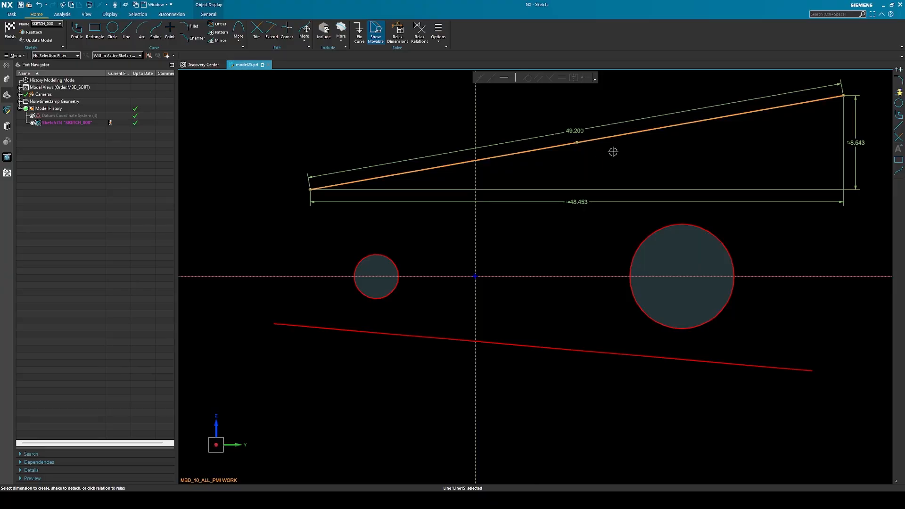
click(671, 225)
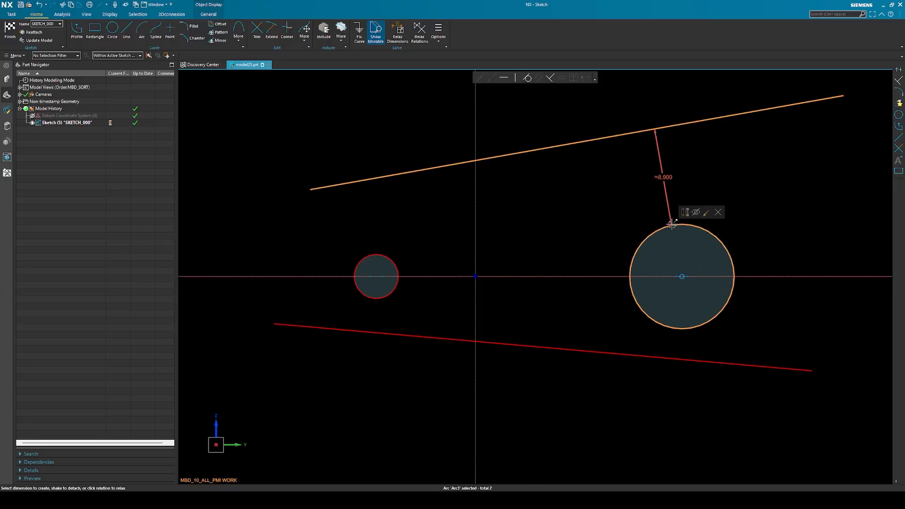
click(528, 79)
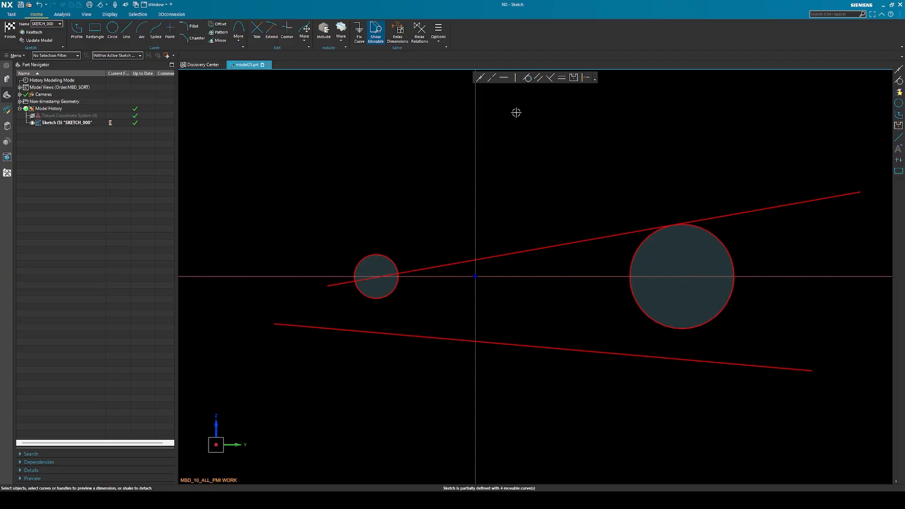
click(442, 266)
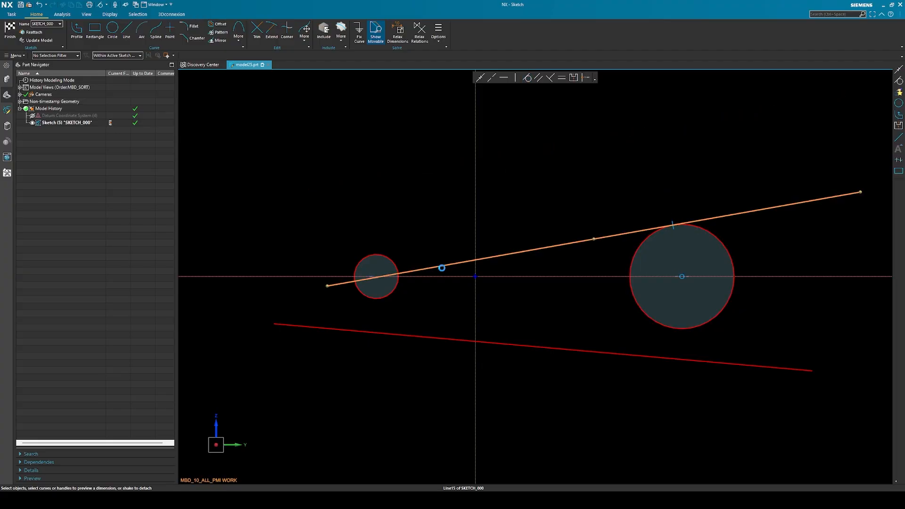
click(383, 254)
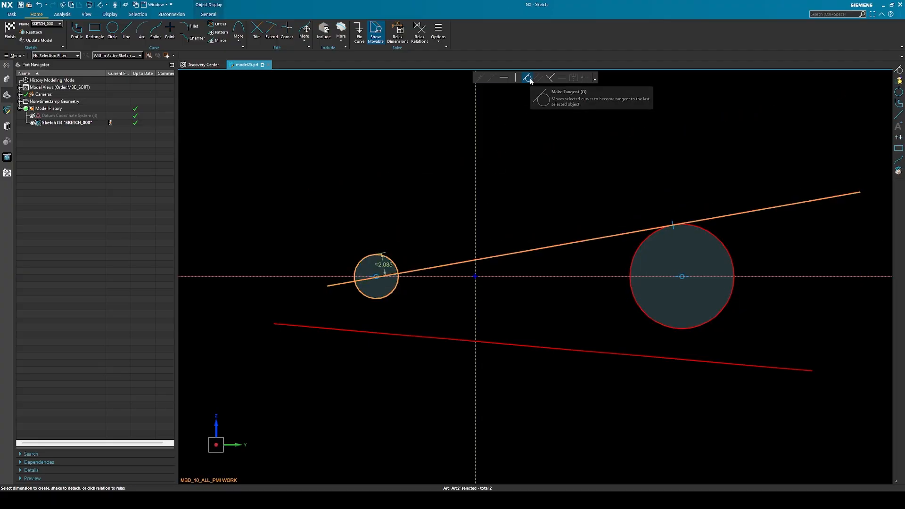
click(530, 81)
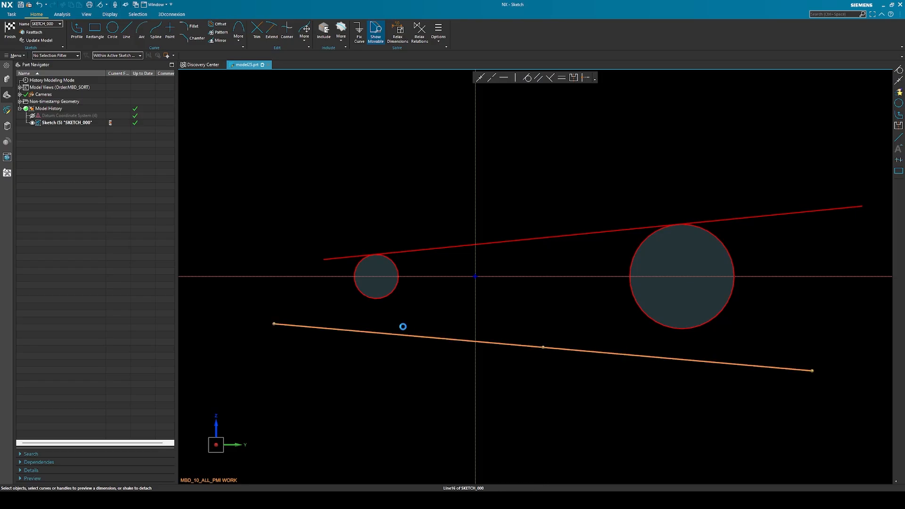
Make the lower line tangent to the undersides of the smaller and larger circles.
click(403, 326)
click(376, 299)
click(527, 78)
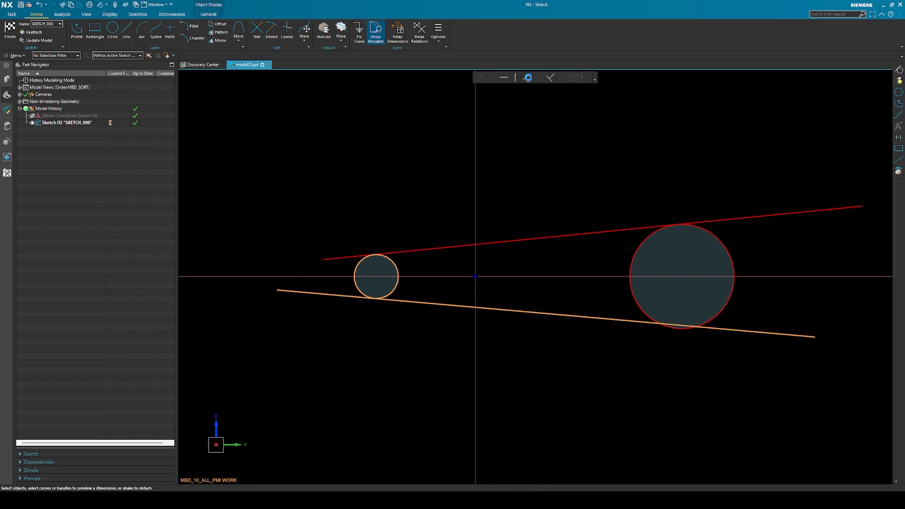
click(650, 324)
key(Escape)
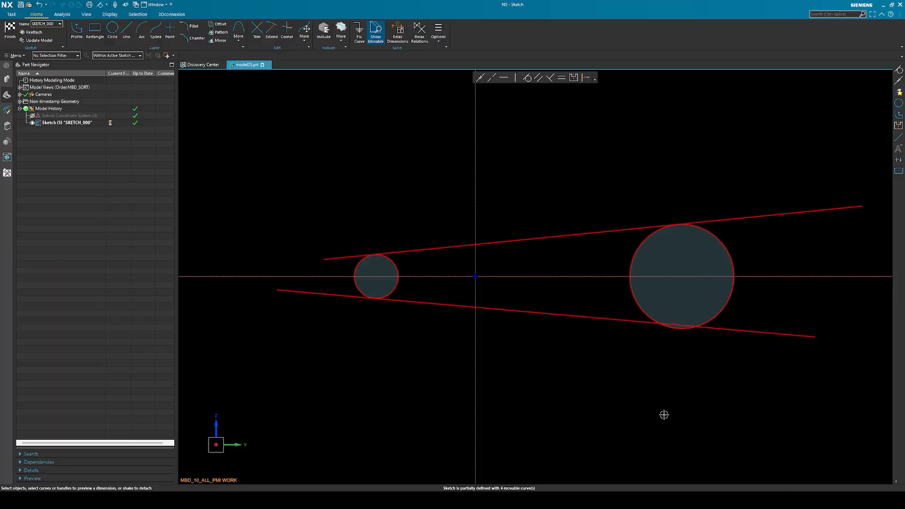
click(527, 77)
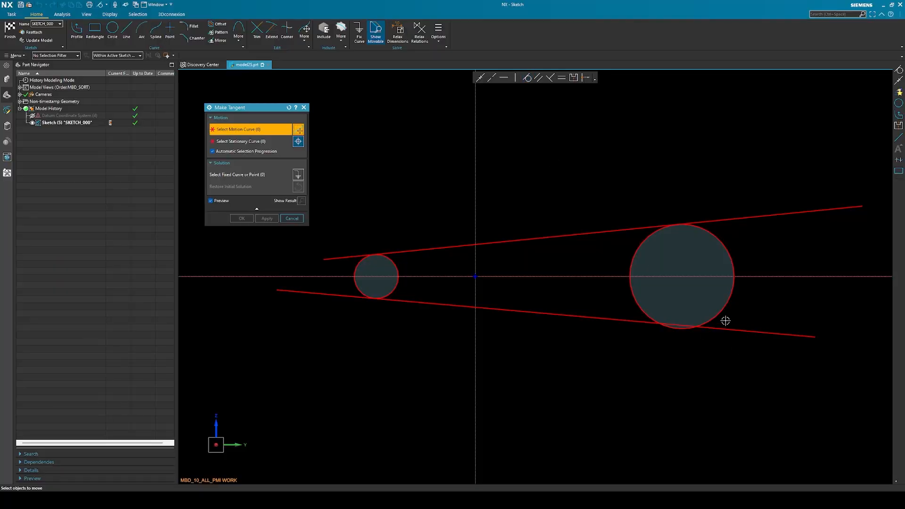
click(743, 330)
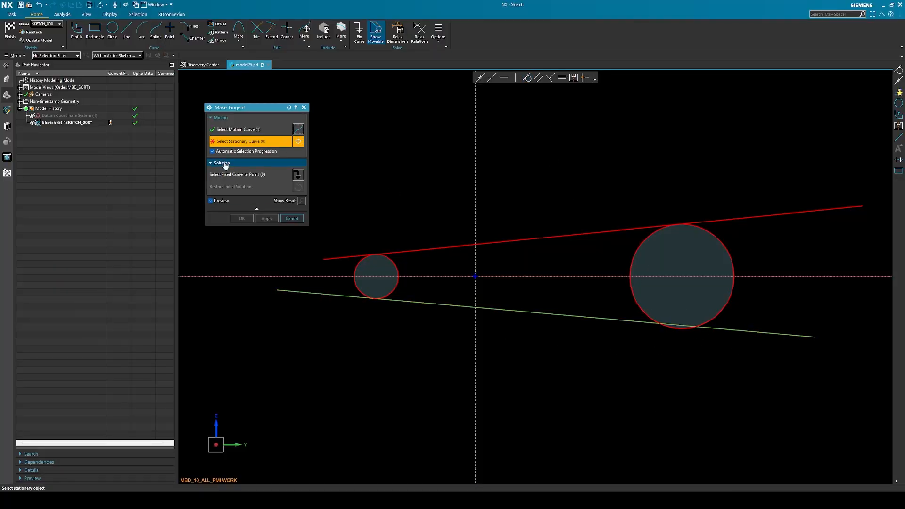
click(729, 305)
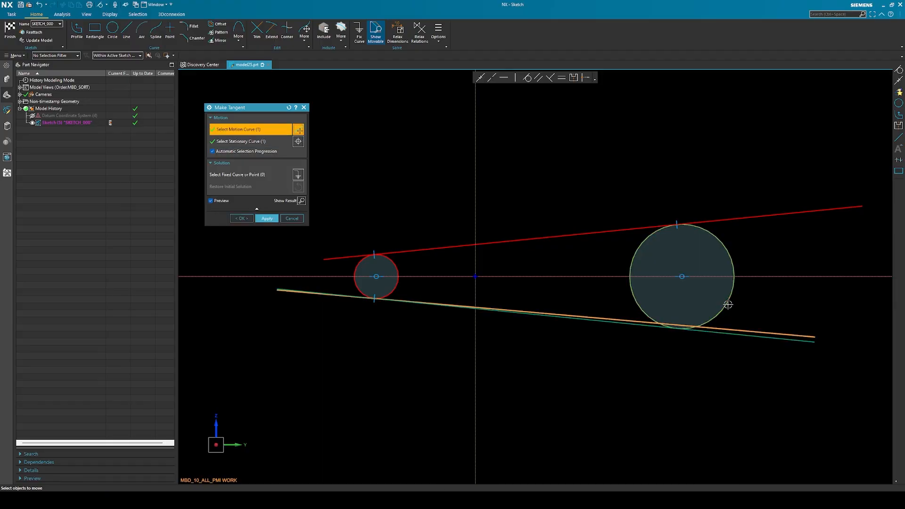
click(242, 219)
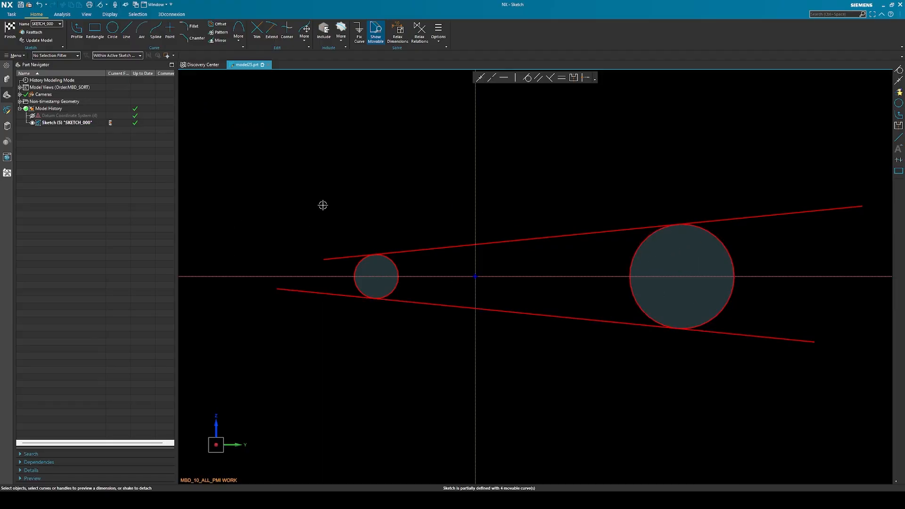
Trim the ends of both tangent lines that extend beyond the circles.
key(t)
mouse_move(342, 202)
mouse_down()
mouse_move(342, 243)
mouse_move(321, 311)
mouse_move(509, 398)
mouse_move(786, 329)
mouse_move(799, 226)
mouse_move(788, 197)
mouse_move(795, 200)
mouse_up()
key(Escape)
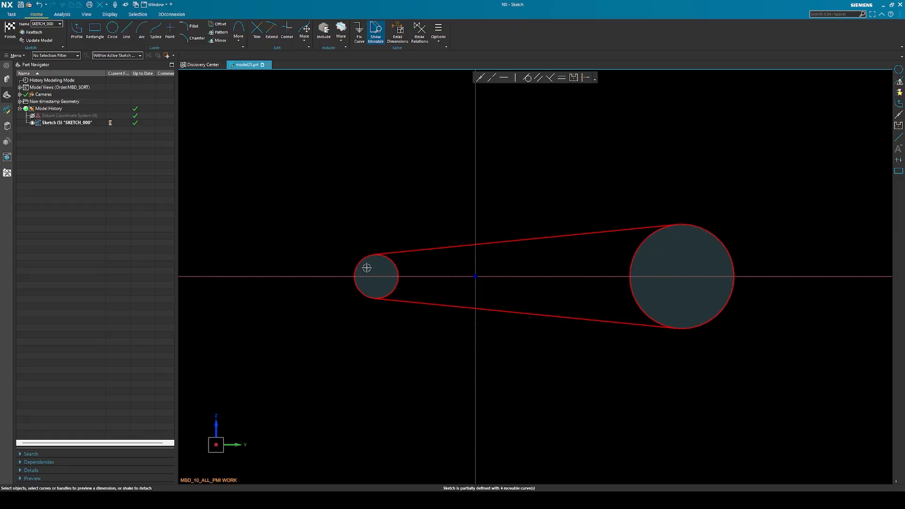
Make the smaller circle equal in size to the larger circle.
click(643, 243)
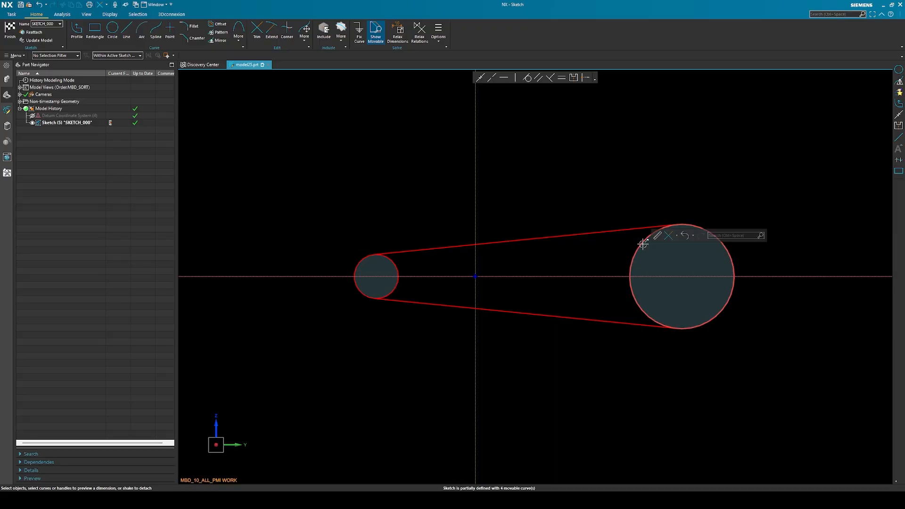
key(Escape)
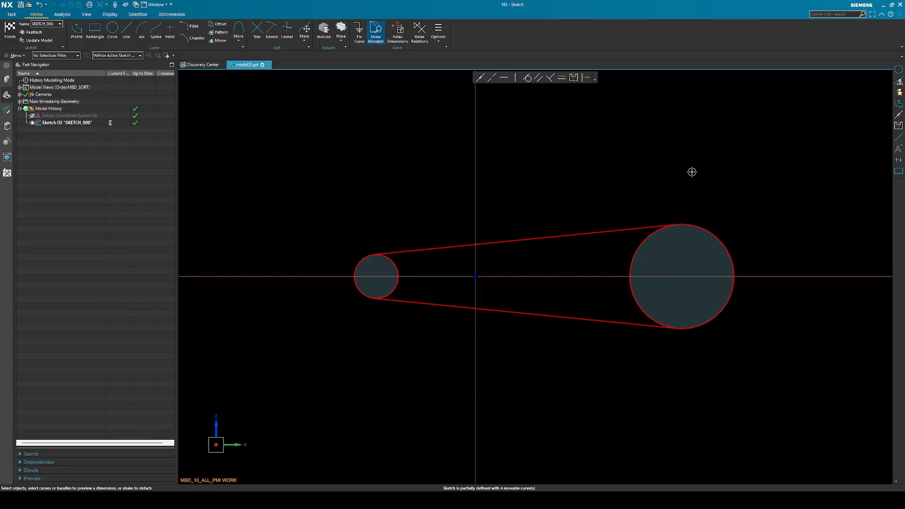
click(383, 258)
click(645, 246)
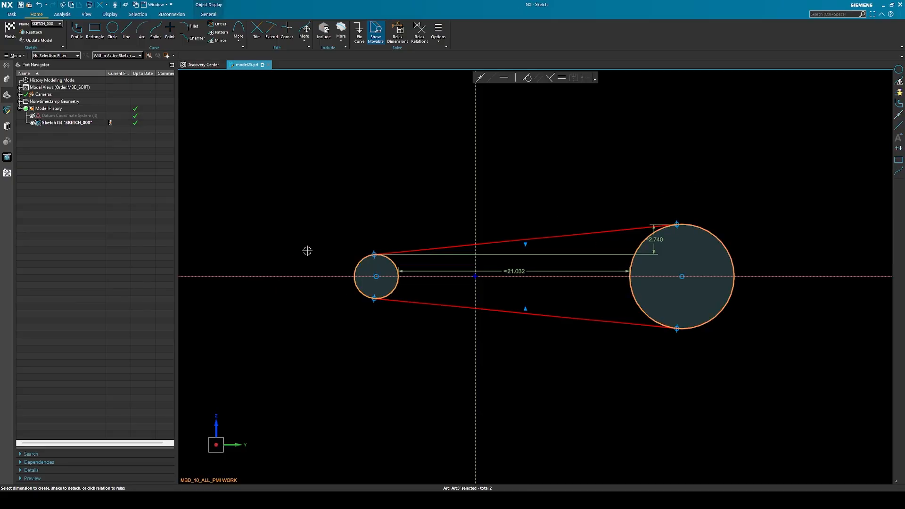
click(562, 77)
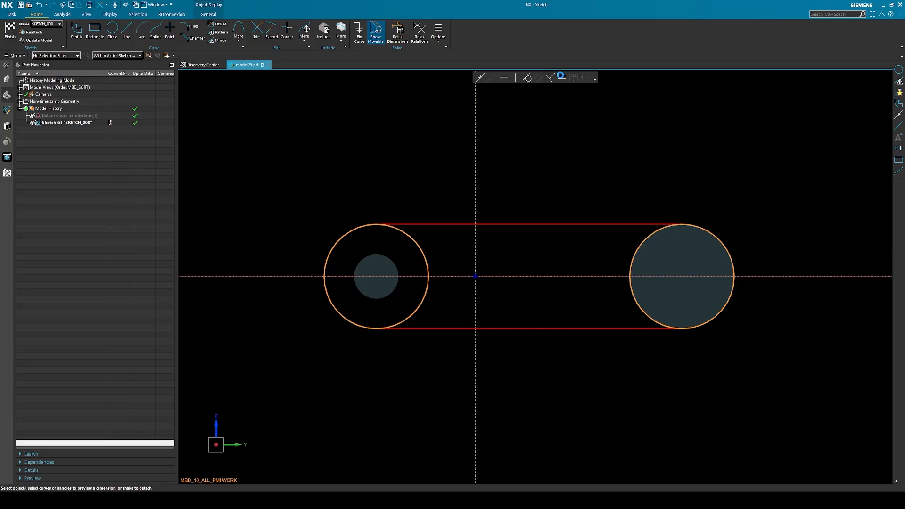
Add a diameter dimension to the circle right of the vertical axis and set it to 5.
click(646, 241)
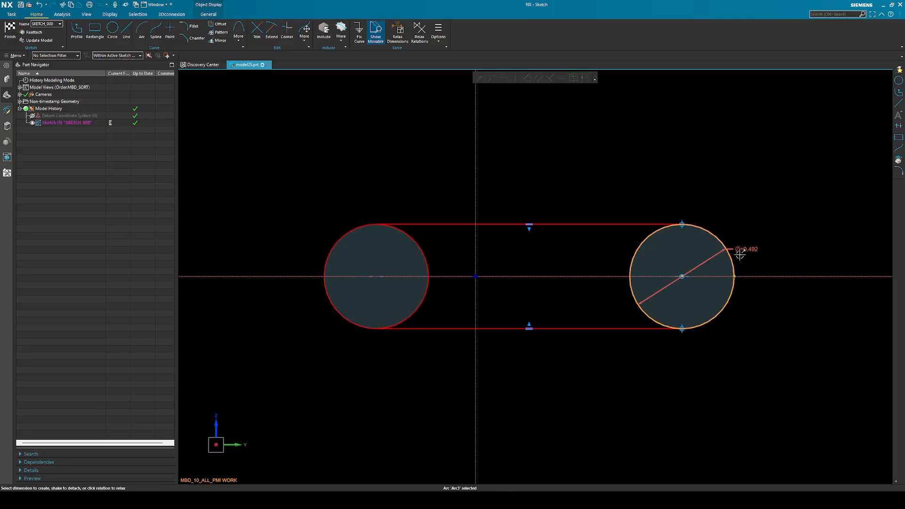
click(728, 244)
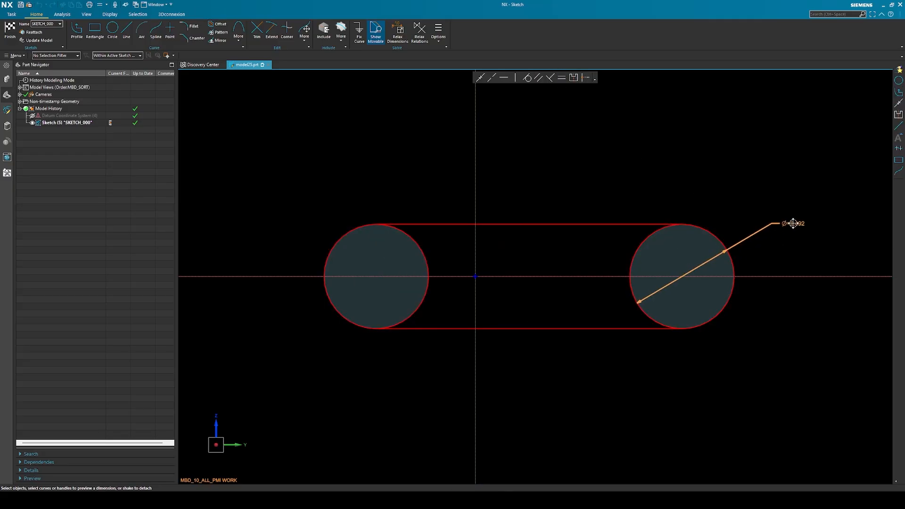
click(794, 222)
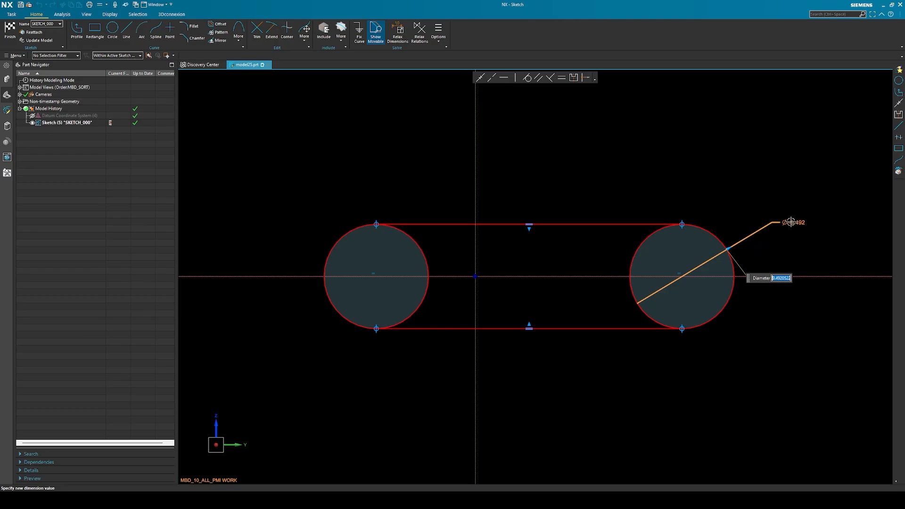
text(5)
key(Return)
key(Return)
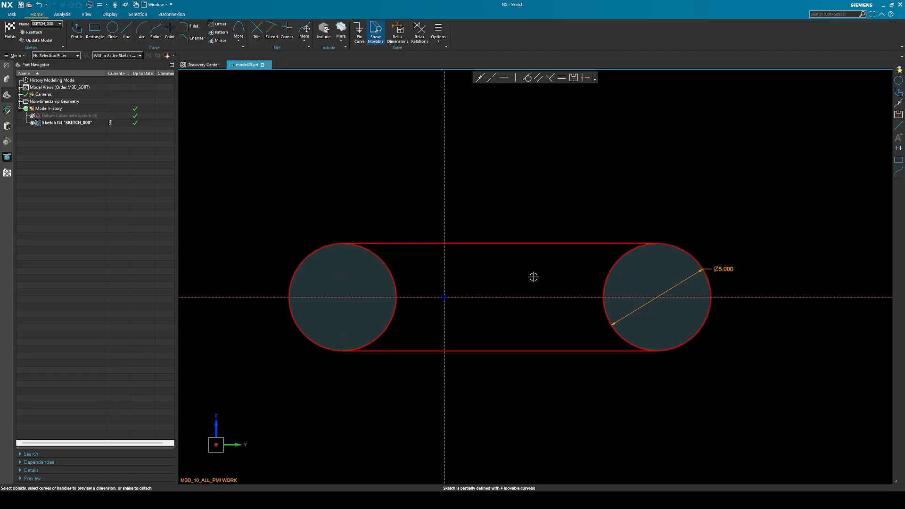
Try a diameter of 3 on the dimensioned circle, and finally set it to 10.
click(389, 265)
key(Escape)
double_click(729, 267)
text(3)
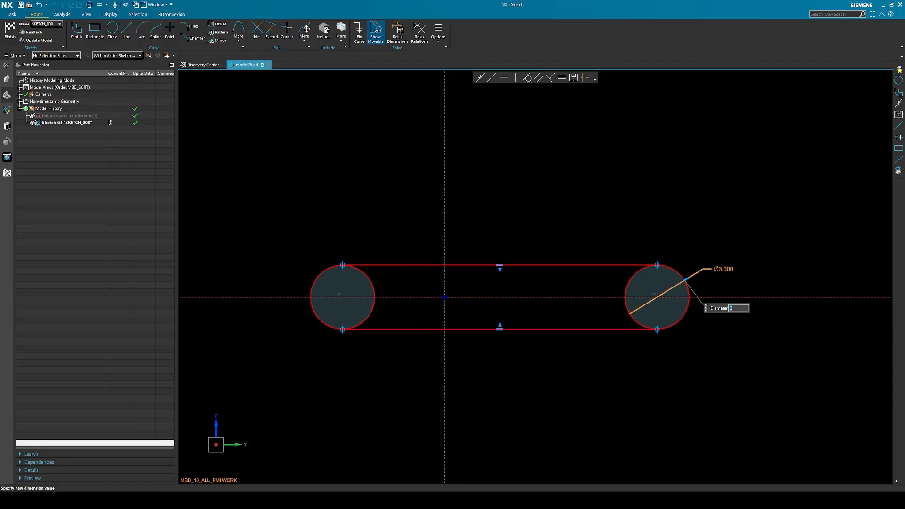
key(BackSpace)
text(10)
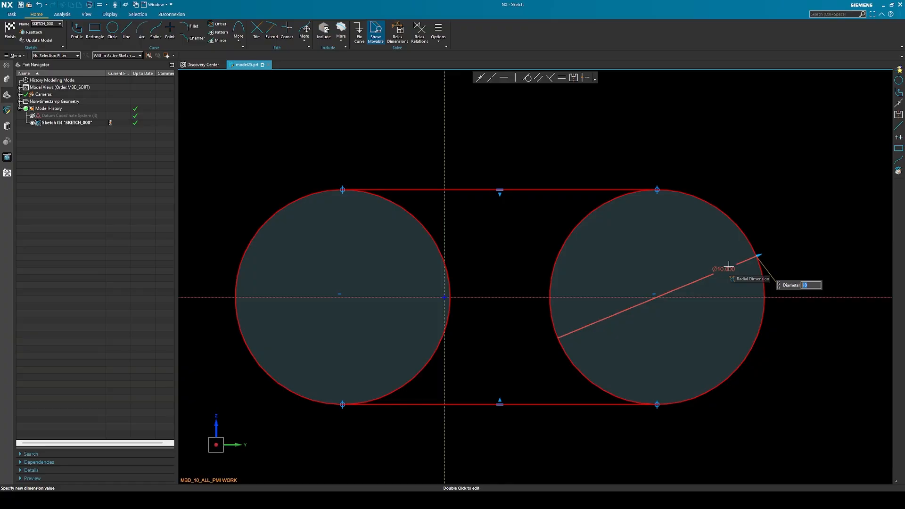
key(Return)
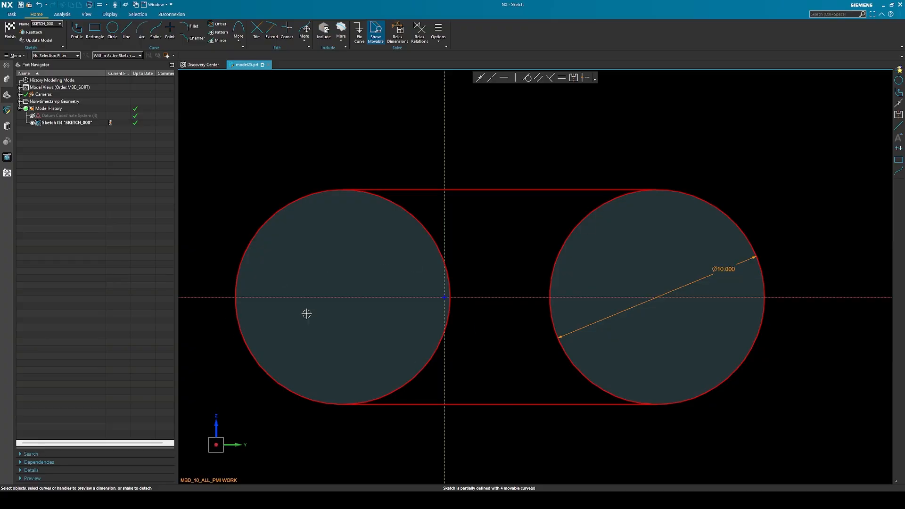
Try a diameter dimension of 7 on the undimensioned circle, and undo it.
click(397, 219)
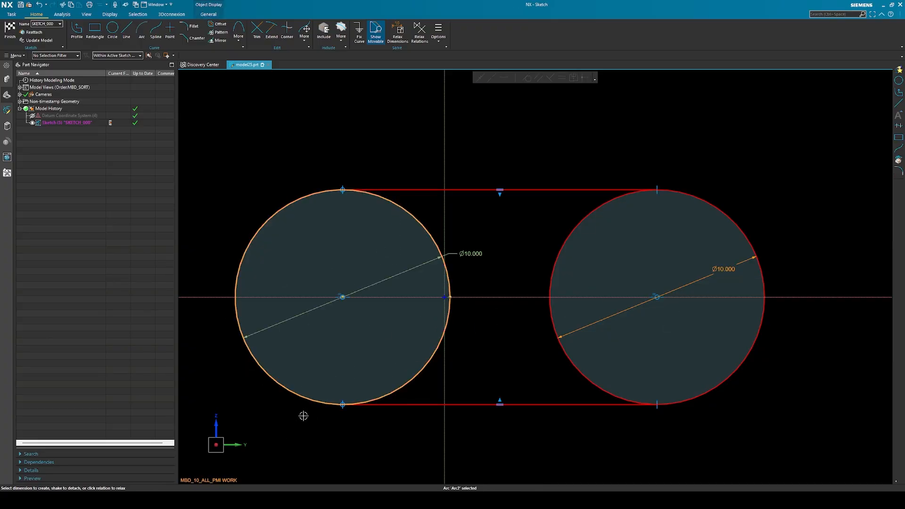
click(477, 252)
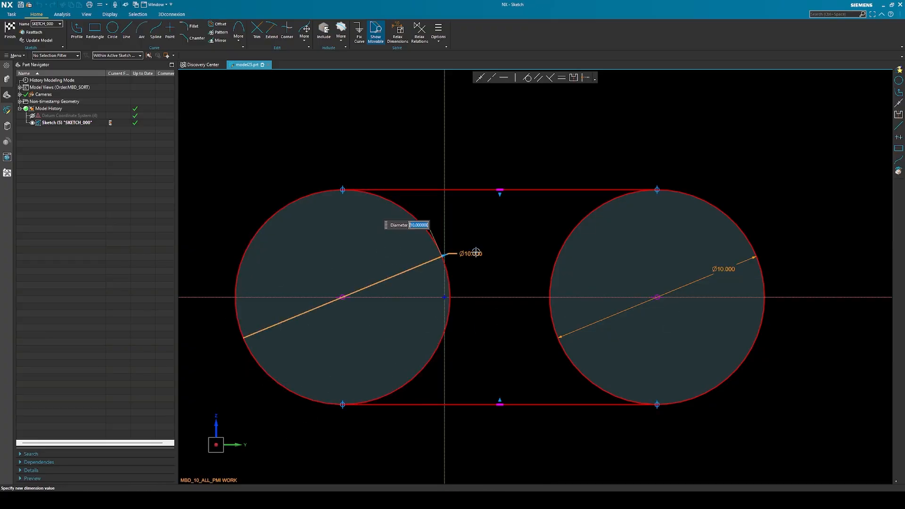
text(7)
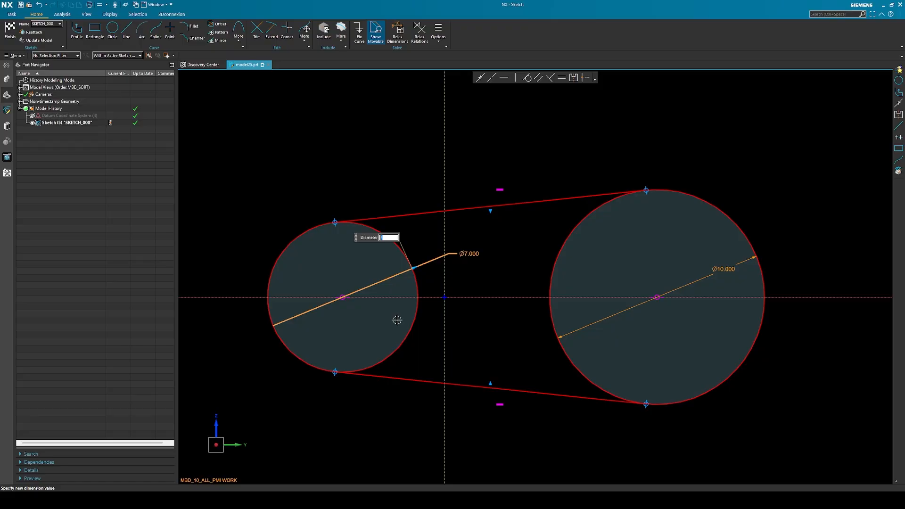
text(10)
key(Return)
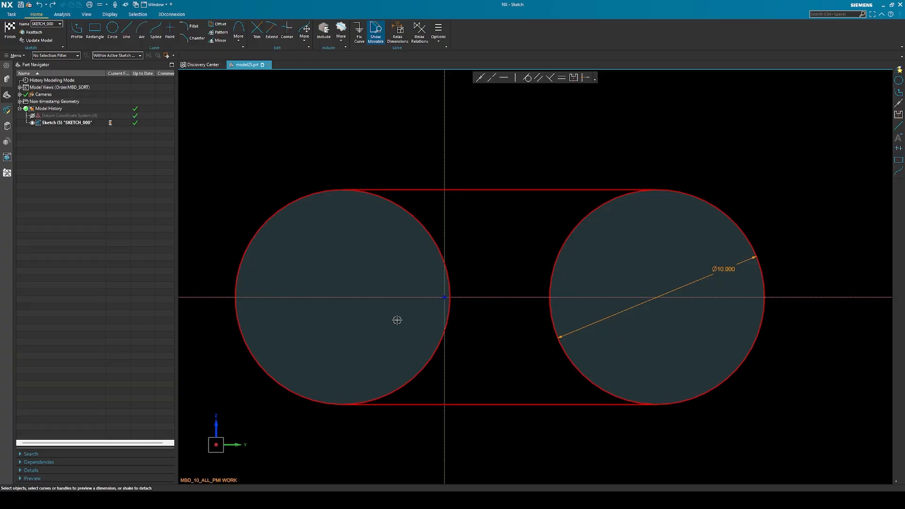
Undo the diameter dimension edits and the equal-size change on the two circles.
key(ctrl+z)
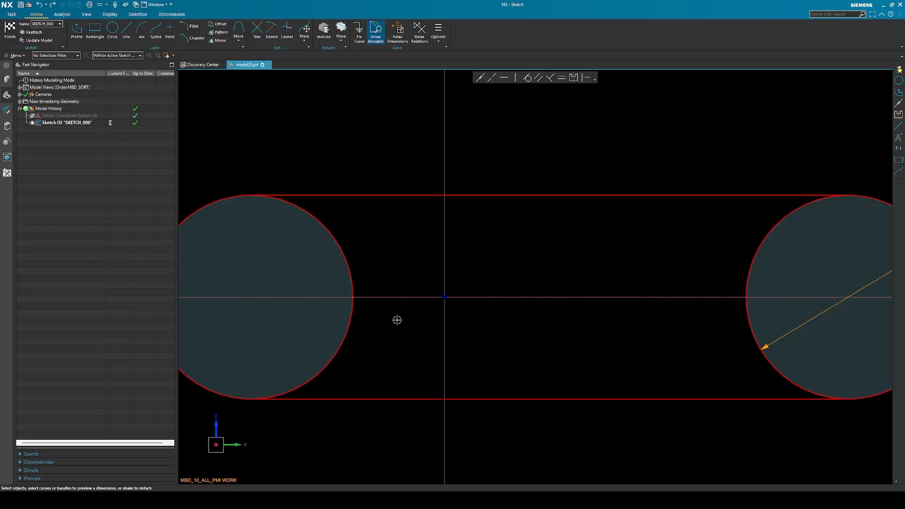
scroll(407, 311, down, 2)
scroll(417, 308, down, 2)
key(ctrl+z)
key(ctrl+z)
key(ctrl+z)
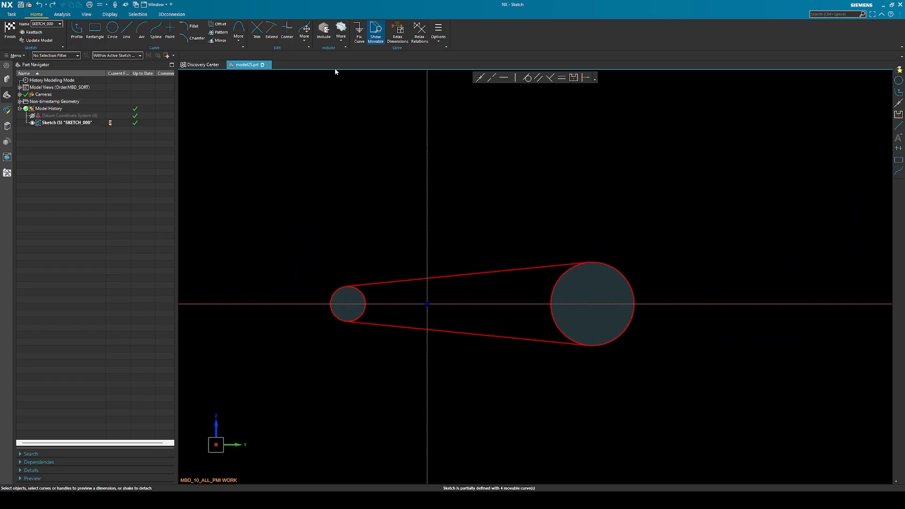
Turn on Create Persistent Relations for the sketch and toggle Display Persistent Relations.
click(443, 41)
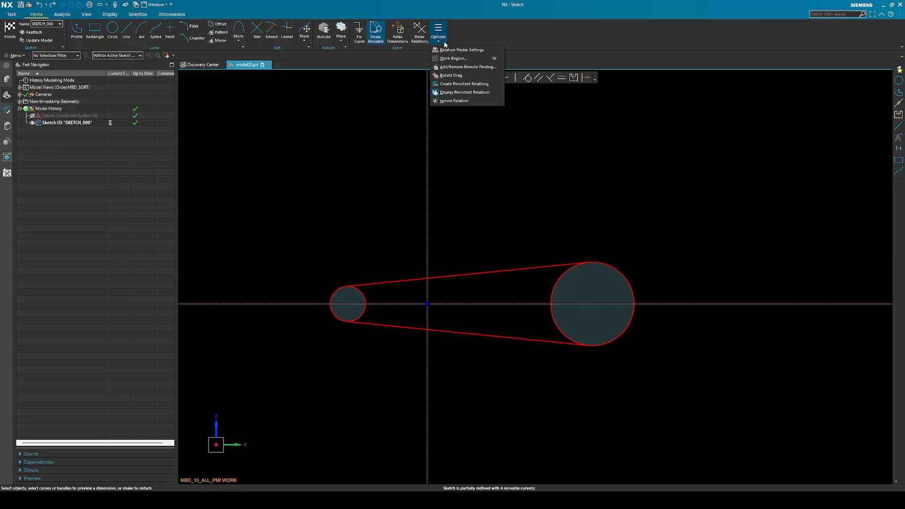
click(464, 83)
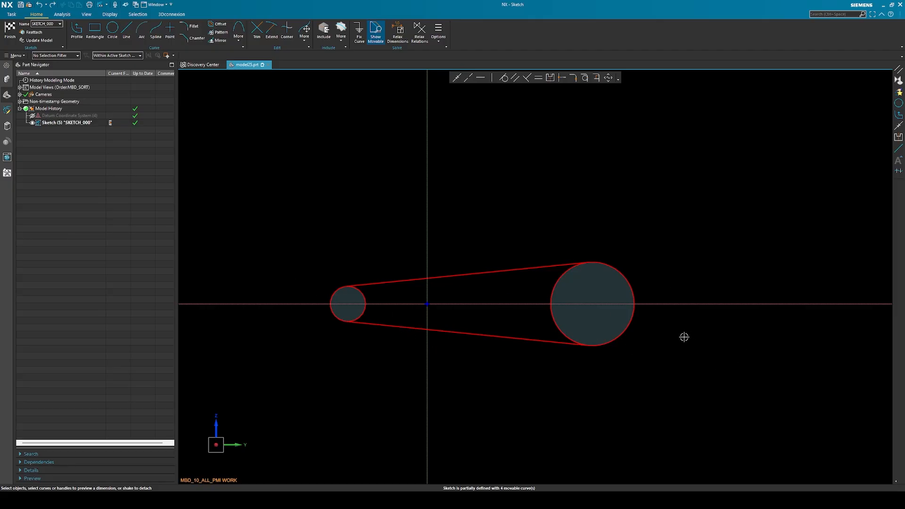
click(438, 33)
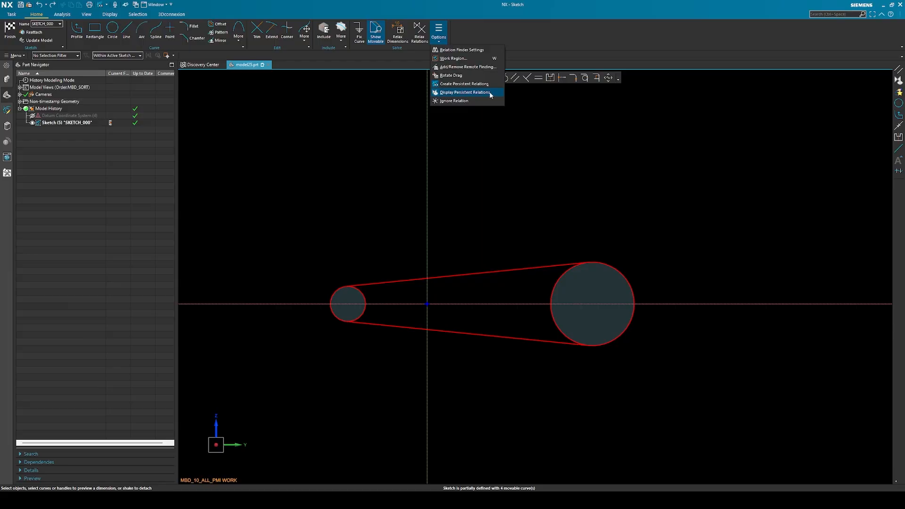
click(471, 92)
click(447, 46)
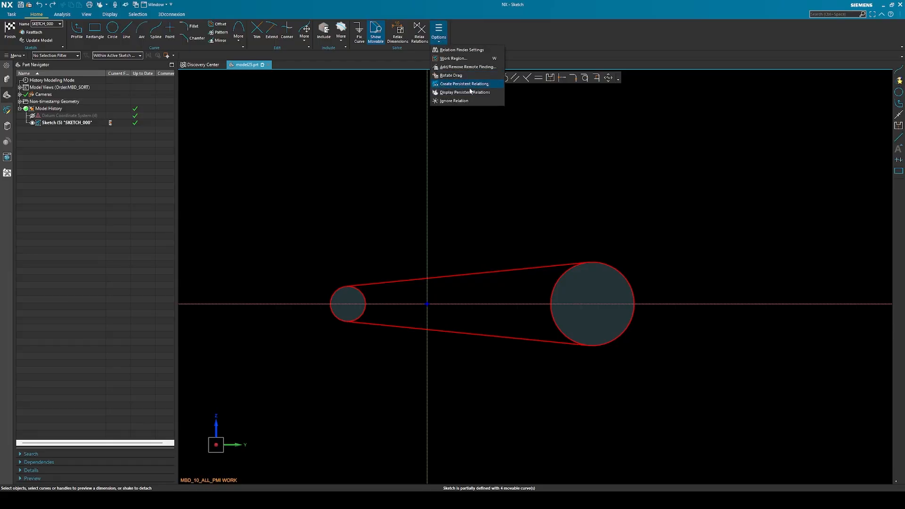
click(493, 92)
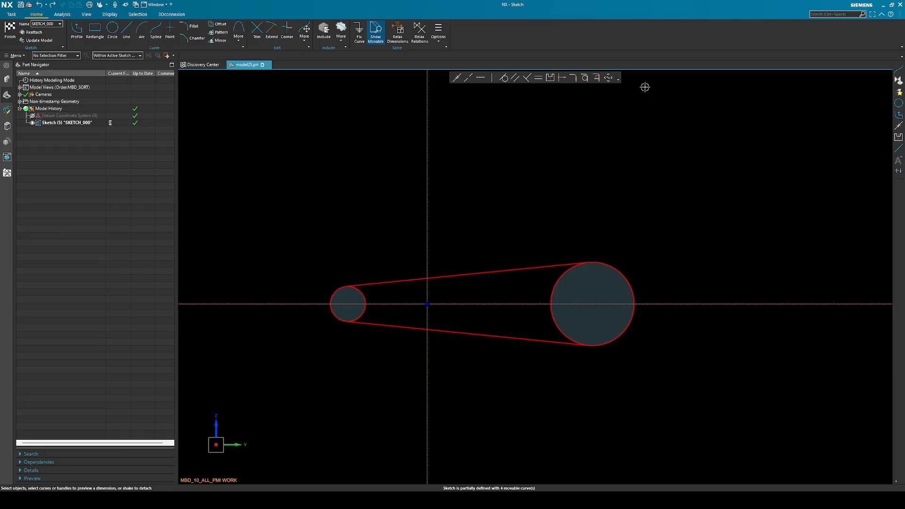
Switch Create Persistent Relations off and back on, and turn on Display Persistent Relations.
drag(643, 107, 442, 66)
click(438, 33)
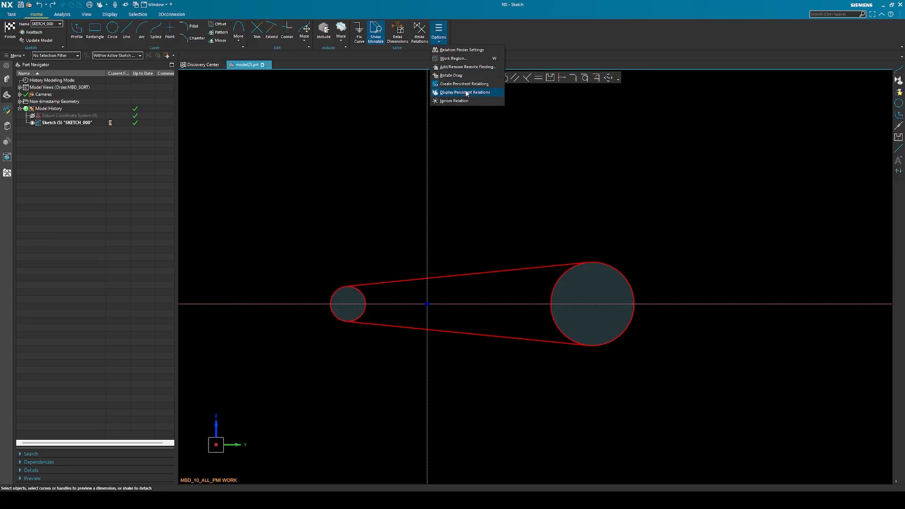
click(466, 91)
drag(708, 115, 448, 69)
drag(708, 115, 460, 71)
click(438, 43)
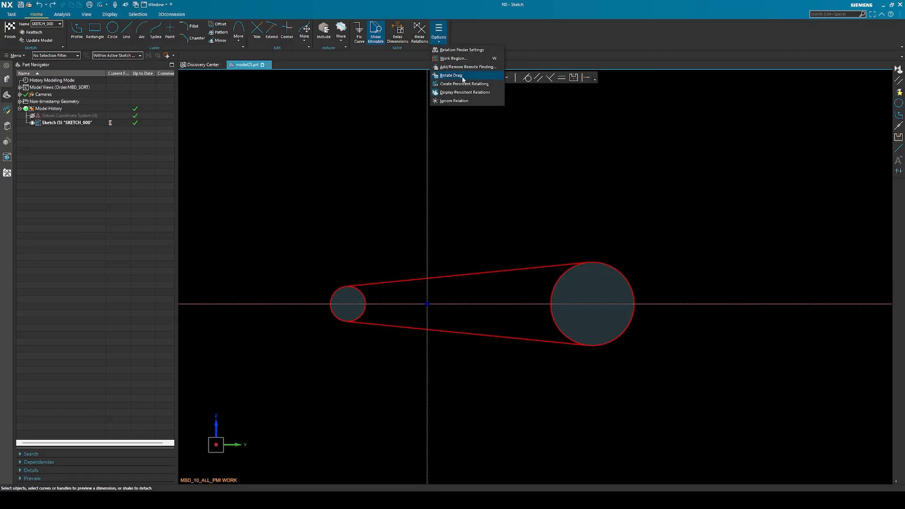
click(464, 88)
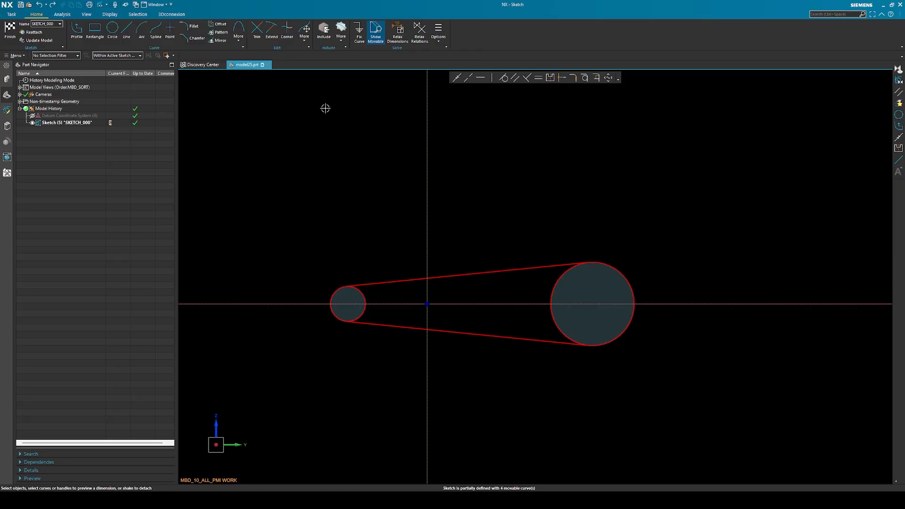
click(439, 34)
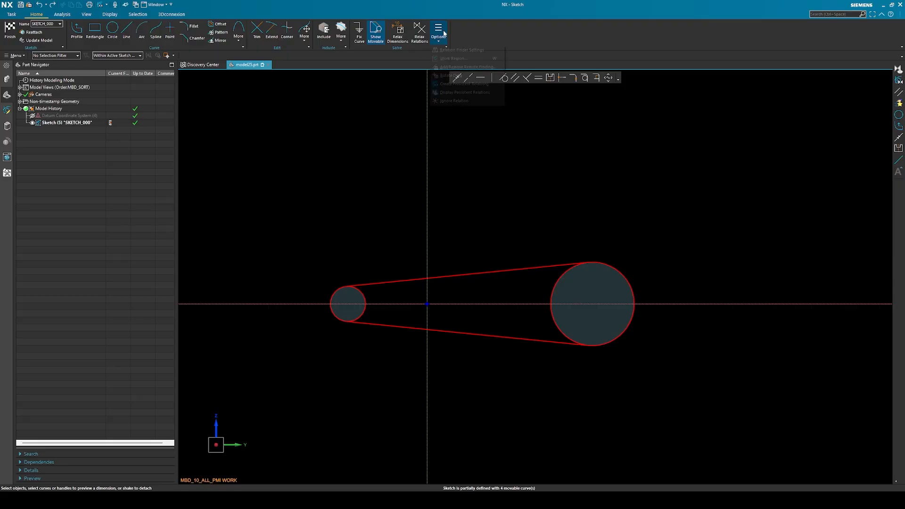
click(456, 94)
Add a persistent equal-size relation between the smaller circle and the larger circle.
click(365, 299)
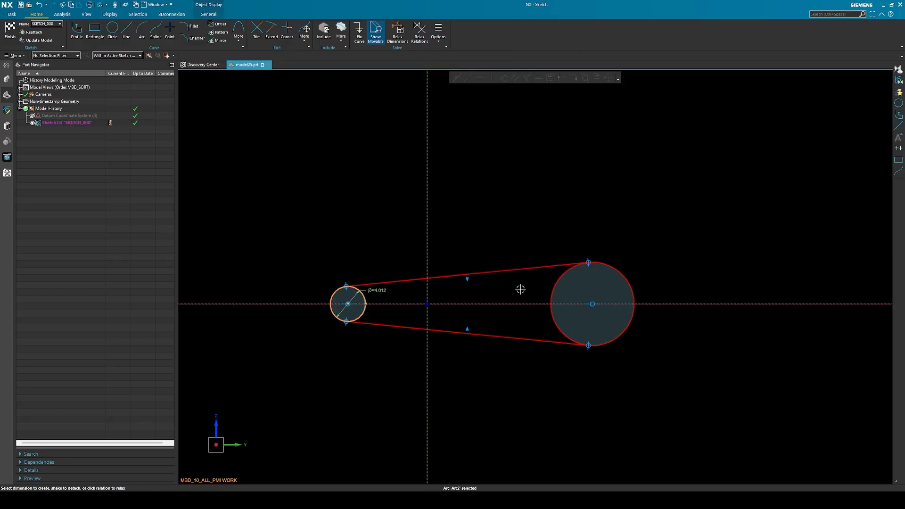
click(555, 284)
click(538, 78)
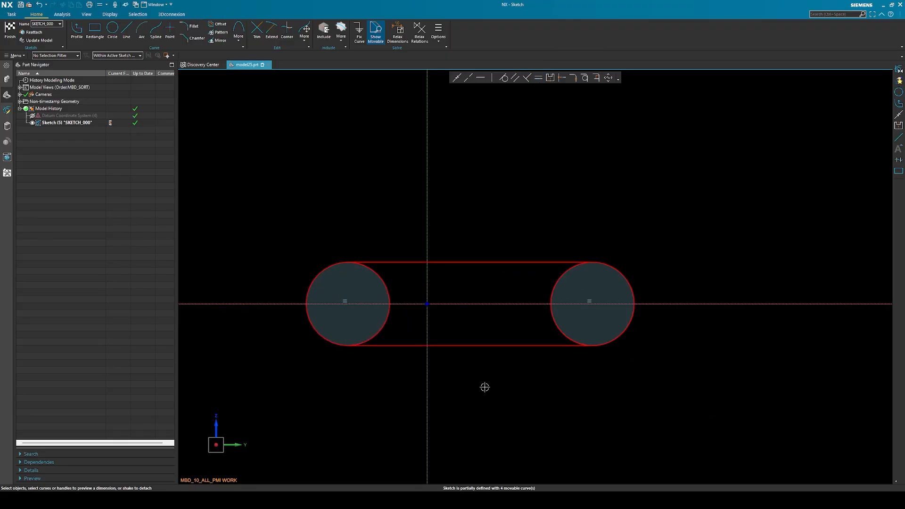
Add a diameter dimension of 10 to the circle right of the vertical axis, scaling the entire sketch.
click(556, 281)
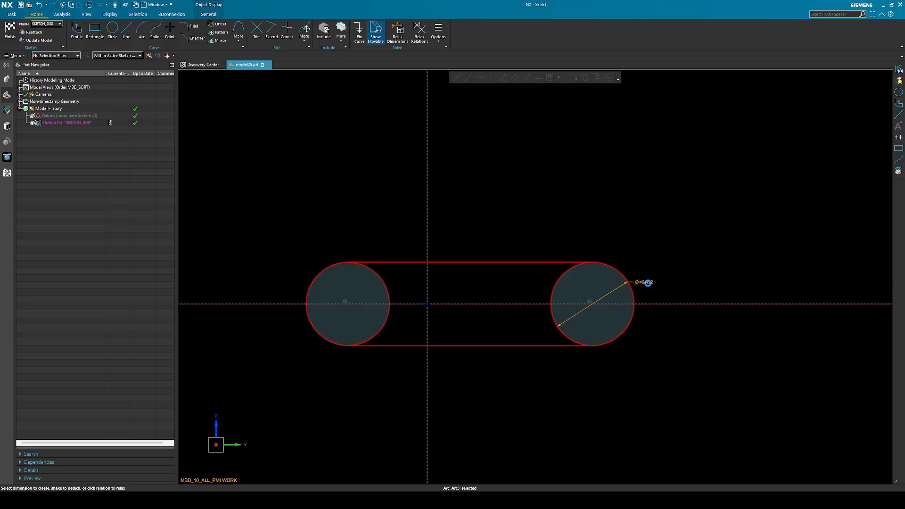
double_click(648, 282)
text(10)
key(Return)
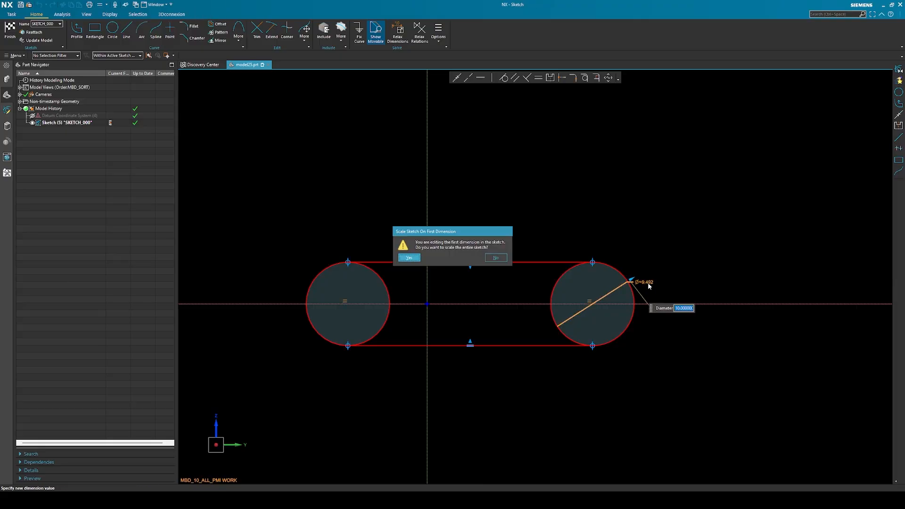
click(408, 258)
Add a diameter dimension to the circle left of the vertical axis and try setting it to 5.
click(388, 286)
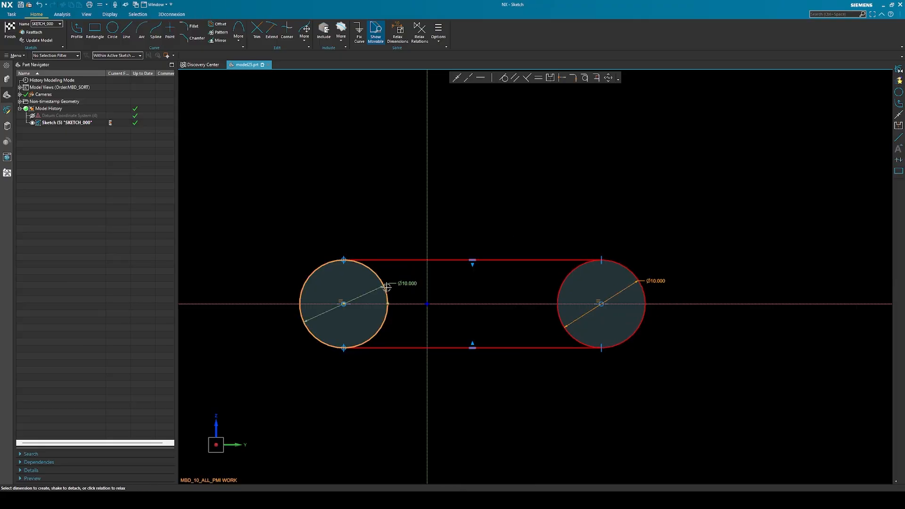
double_click(409, 284)
text(5)
key(Return)
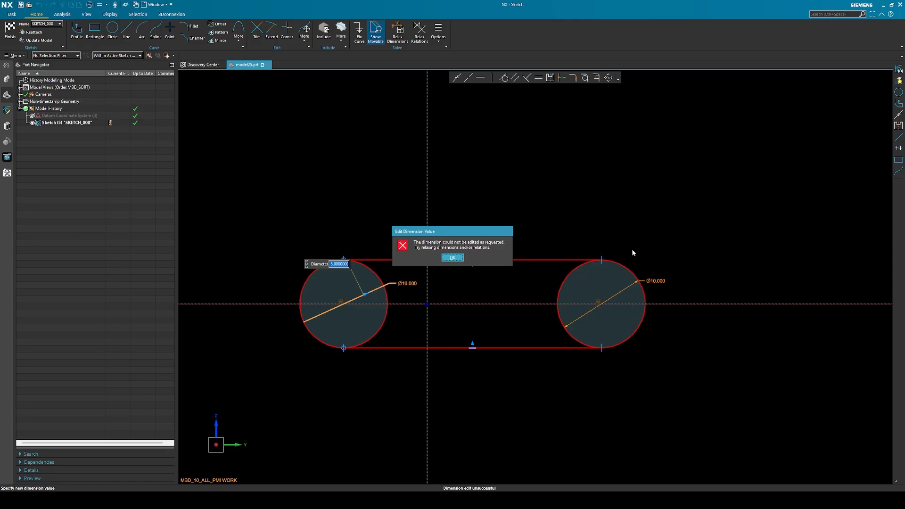
click(451, 258)
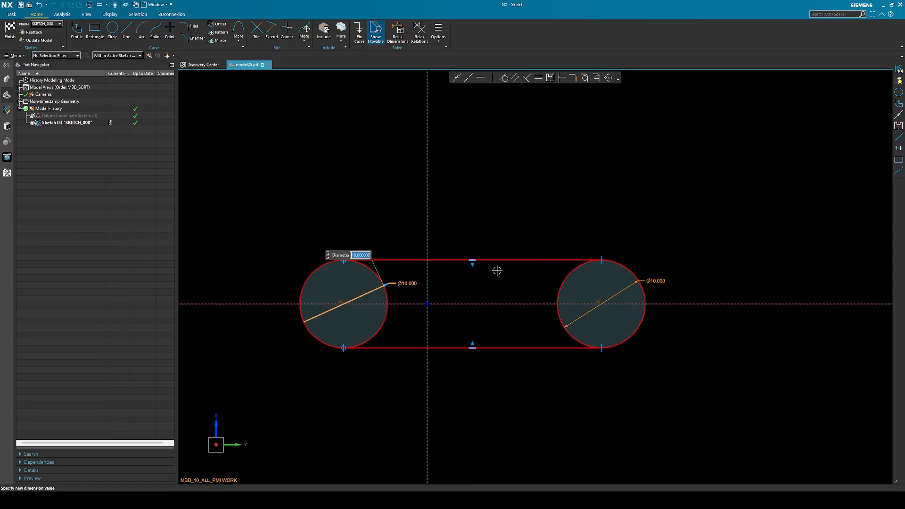
click(566, 189)
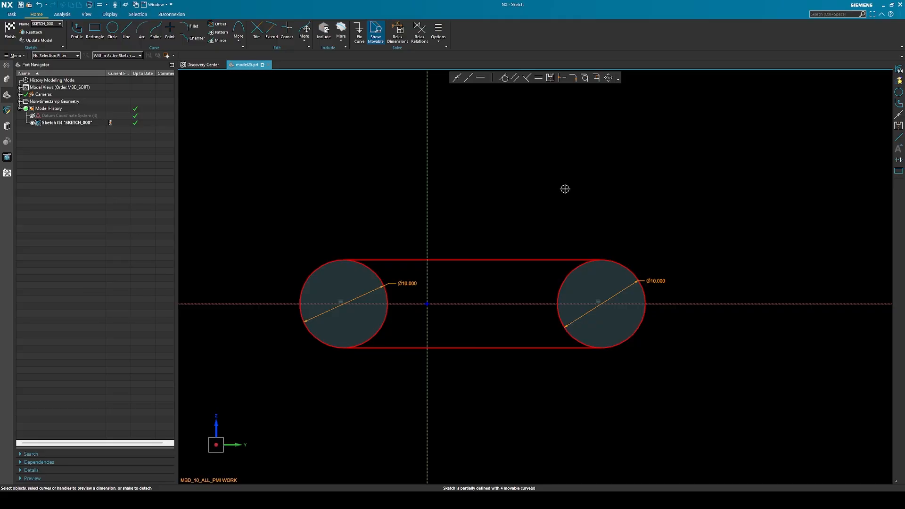